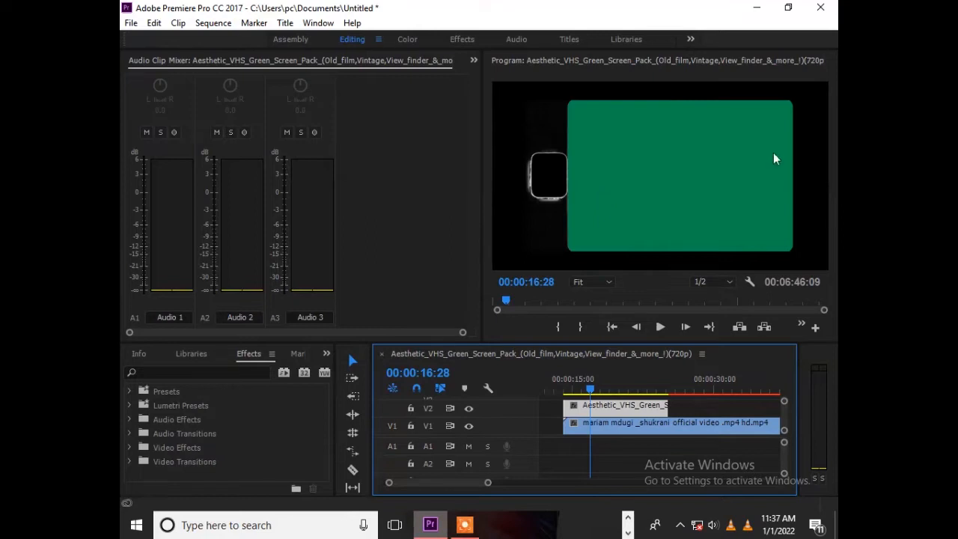
Step: Search the effects for "KEY" and apply the Ultra Key effect to the green-screen clip on V2
left_click(591, 386)
mouse_move(591, 386)
left_mouse_down()
mouse_move(655, 389)
mouse_move(587, 390)
left_mouse_up()
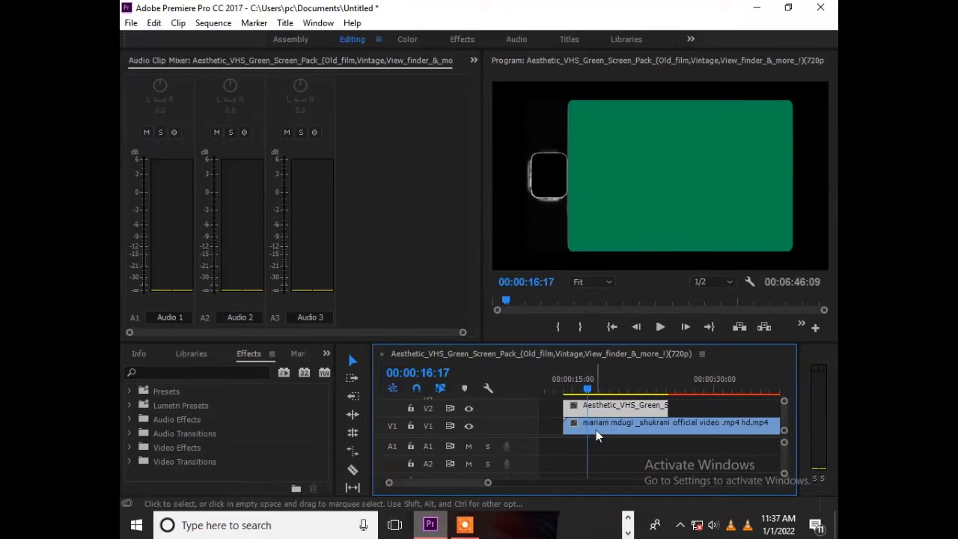
left_click(597, 432)
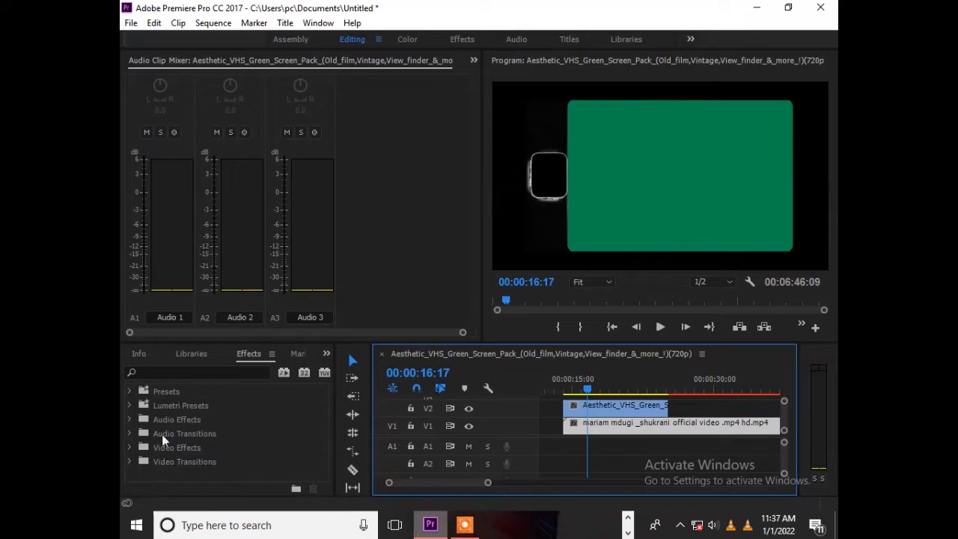
left_click(174, 372)
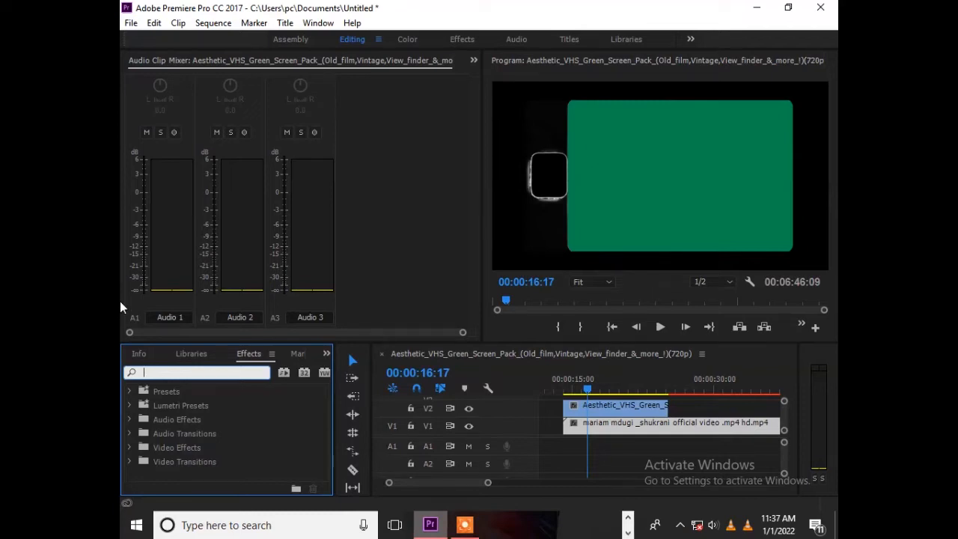
type("K")
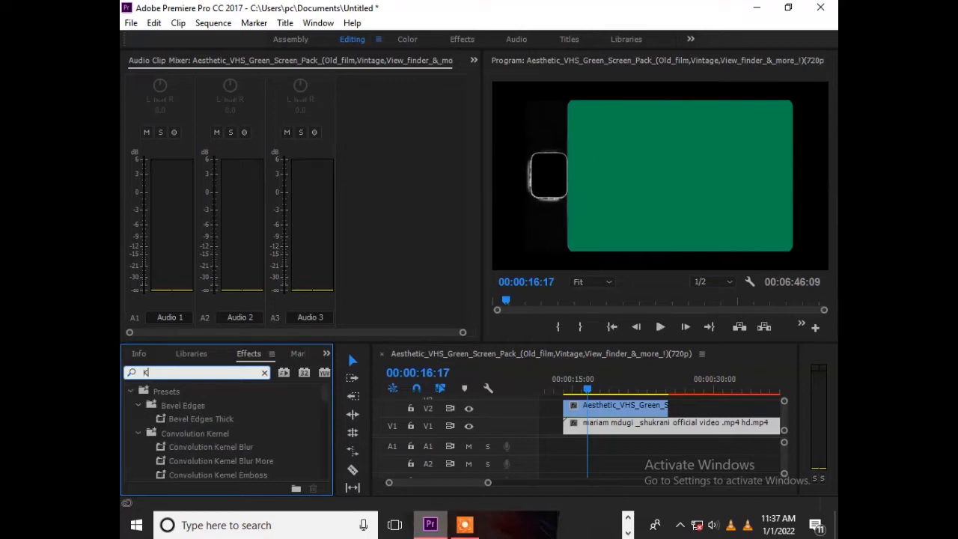
type("EY")
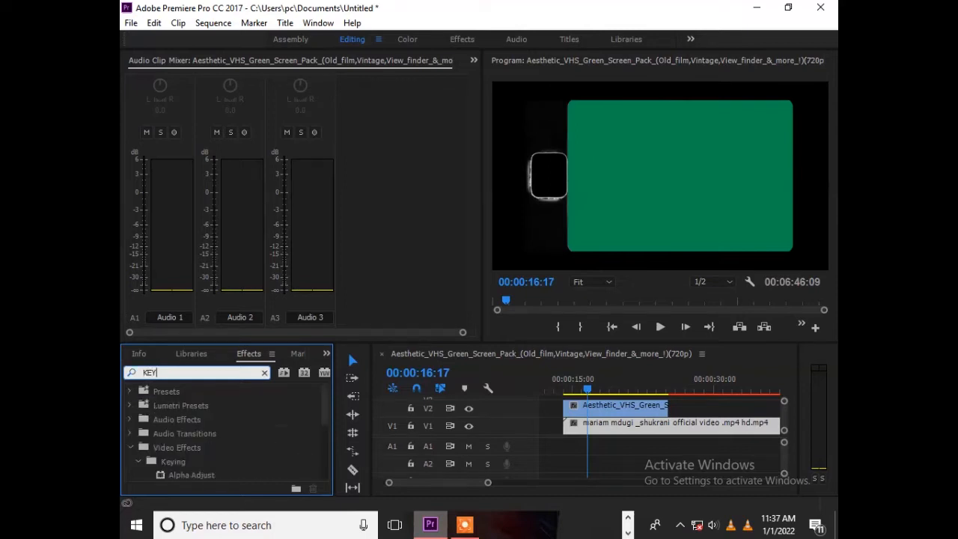
left_click_drag(326, 418, 320, 474)
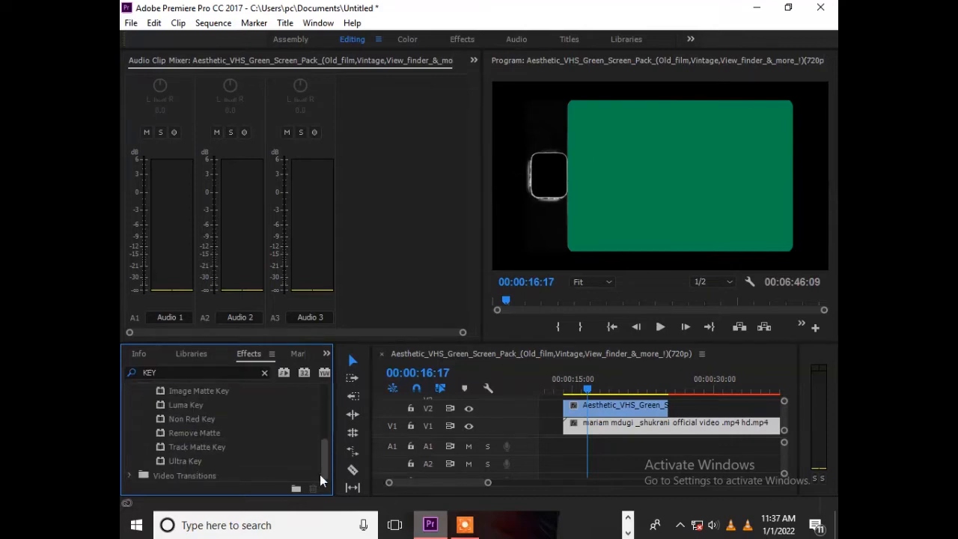
left_click(217, 460)
left_click_drag(716, 447, 640, 403)
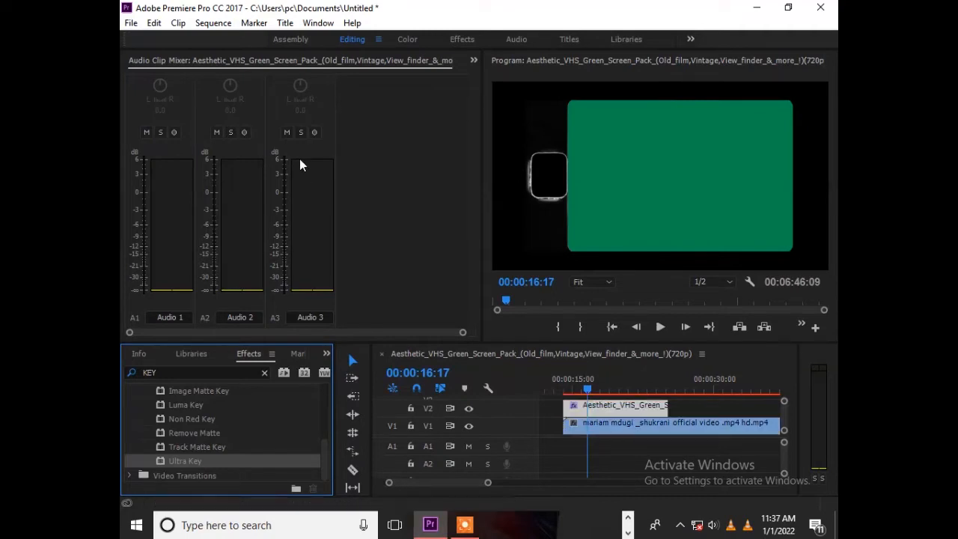
Step: Sample the green area of the frame as the Ultra Key's key color and set its Setting to Aggressive
left_click(472, 60)
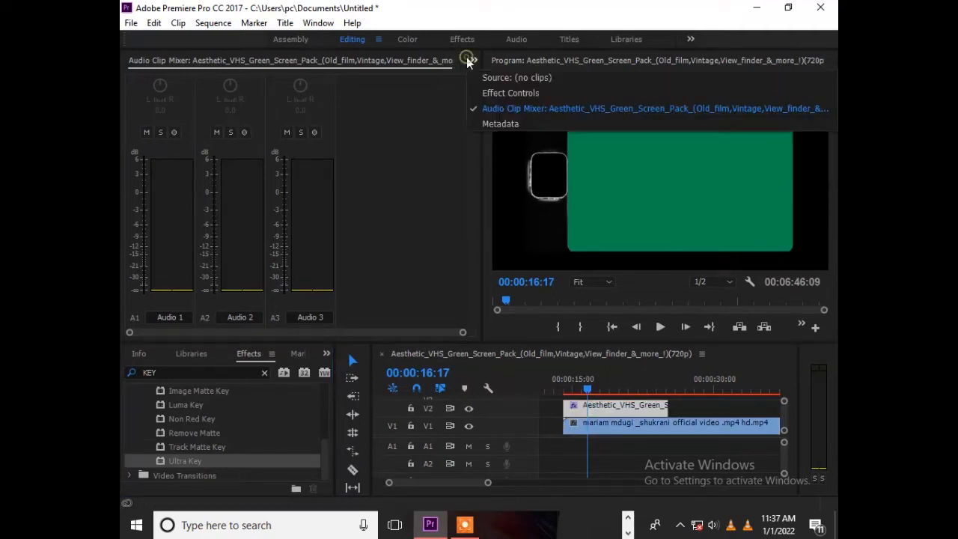
left_click(503, 96)
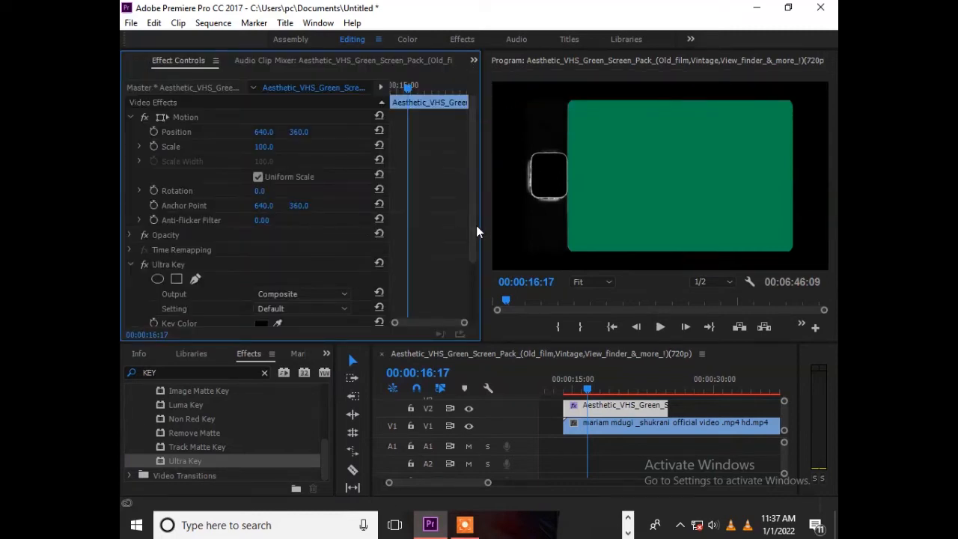
scroll(474, 228, "down", 3)
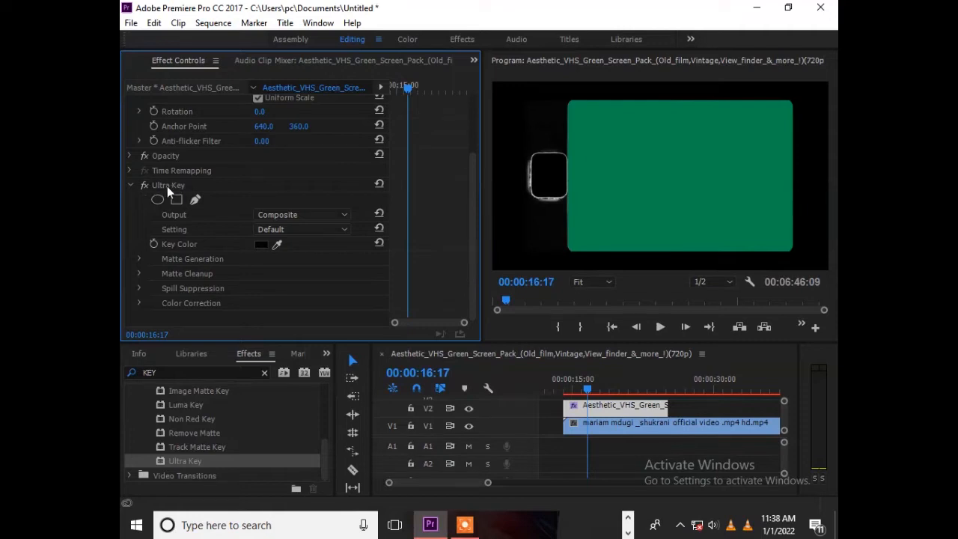
left_click(277, 244)
left_click(668, 135)
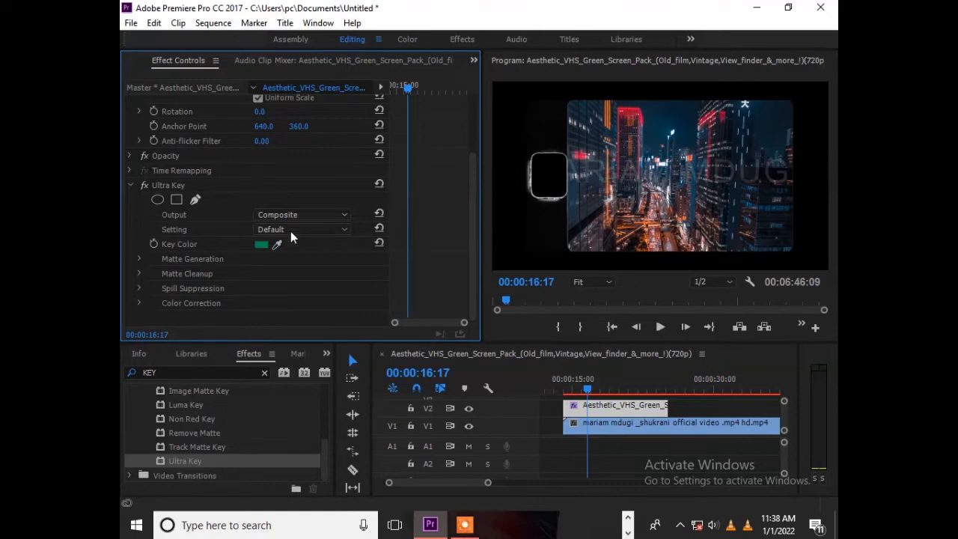
left_click(315, 232)
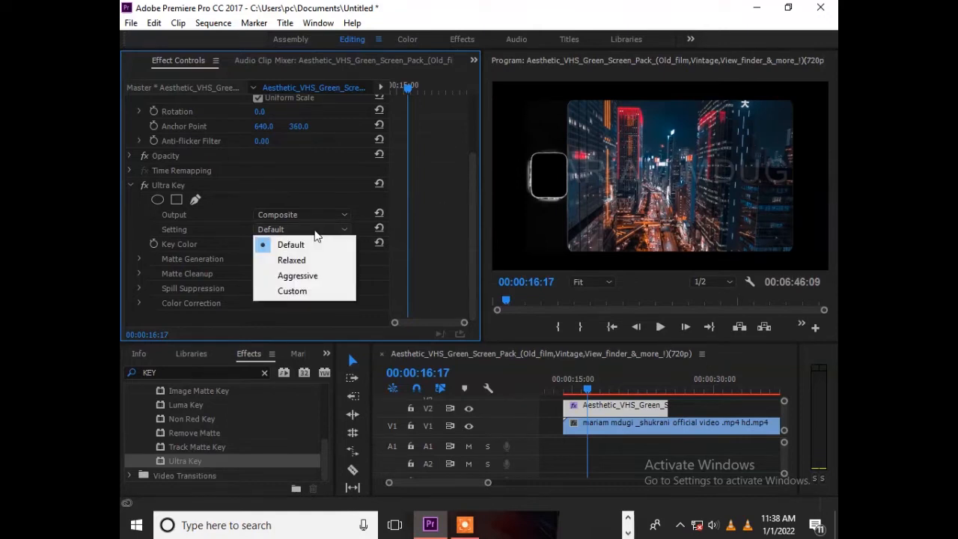
left_click(320, 277)
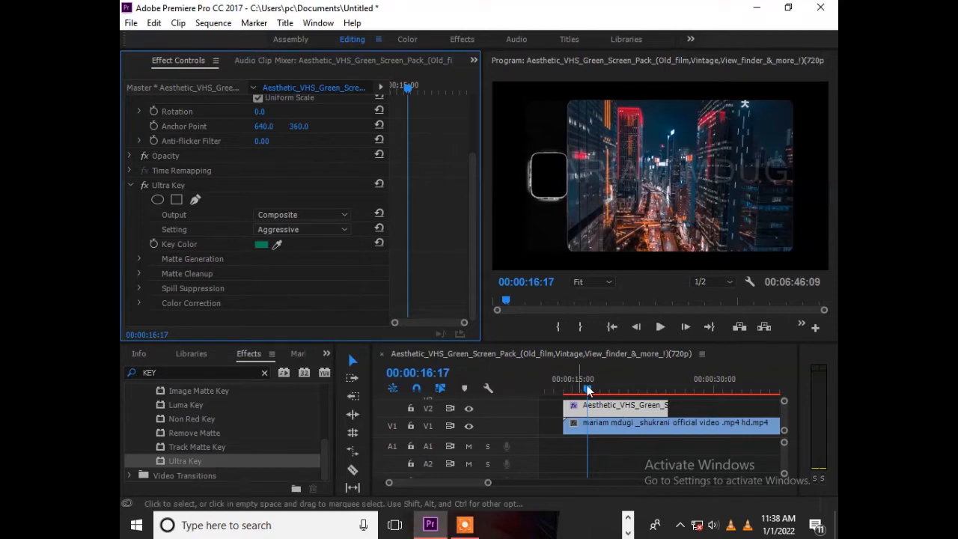
Step: Shift the music video clip on V1 earlier in the timeline, set its scale to 94 and scrub through the result
left_click(575, 428)
left_click_drag(575, 429, 556, 430)
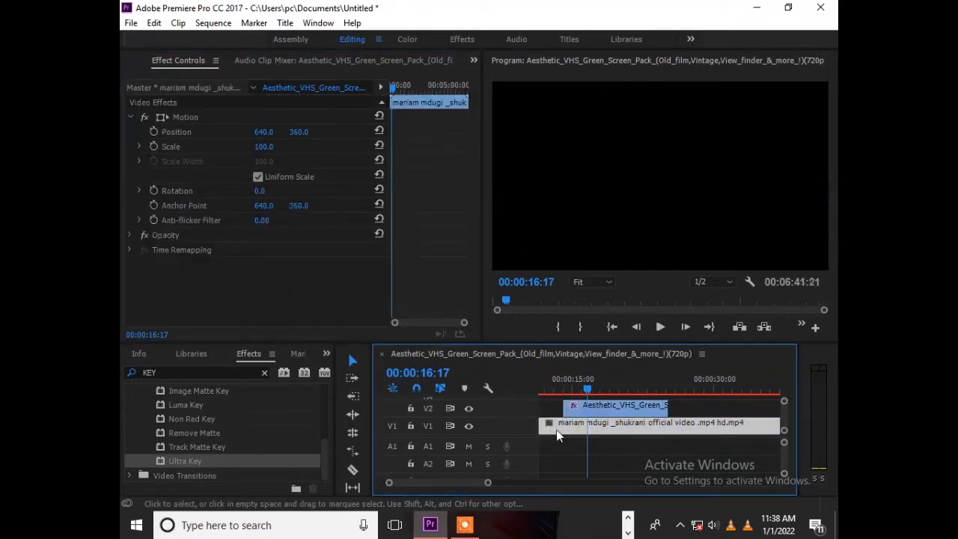
left_click(624, 406)
left_click(622, 422)
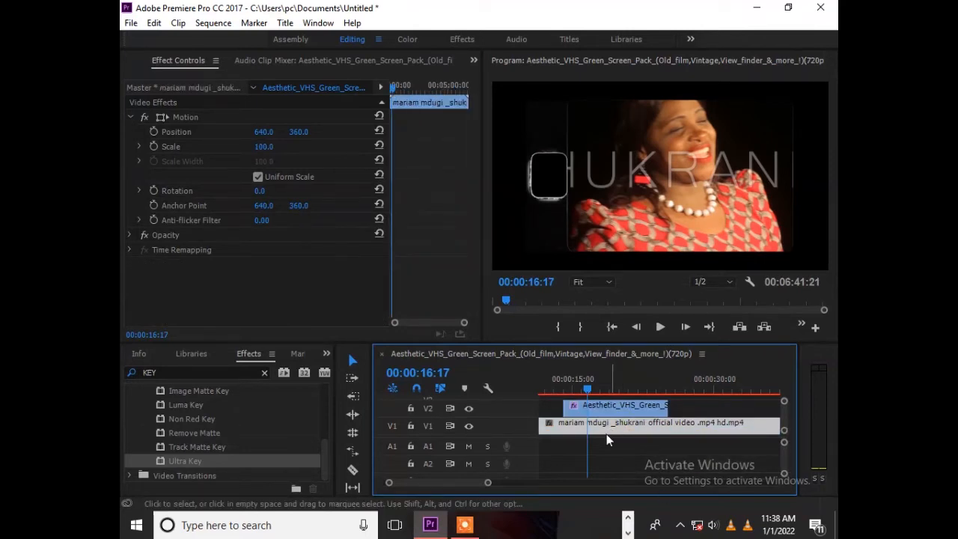
mouse_move(265, 148)
left_mouse_down()
mouse_move(220, 148)
mouse_move(262, 148)
left_mouse_up()
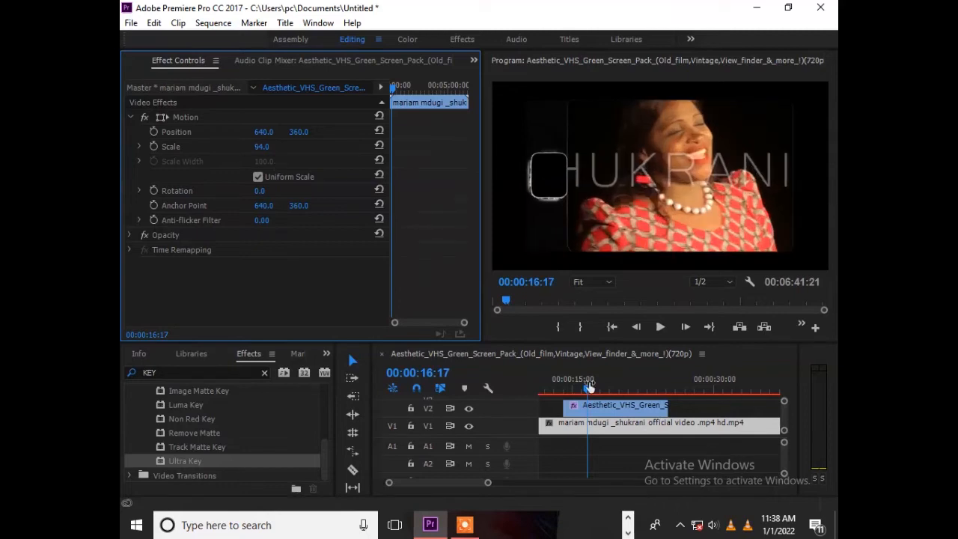
left_click_drag(590, 383, 636, 390)
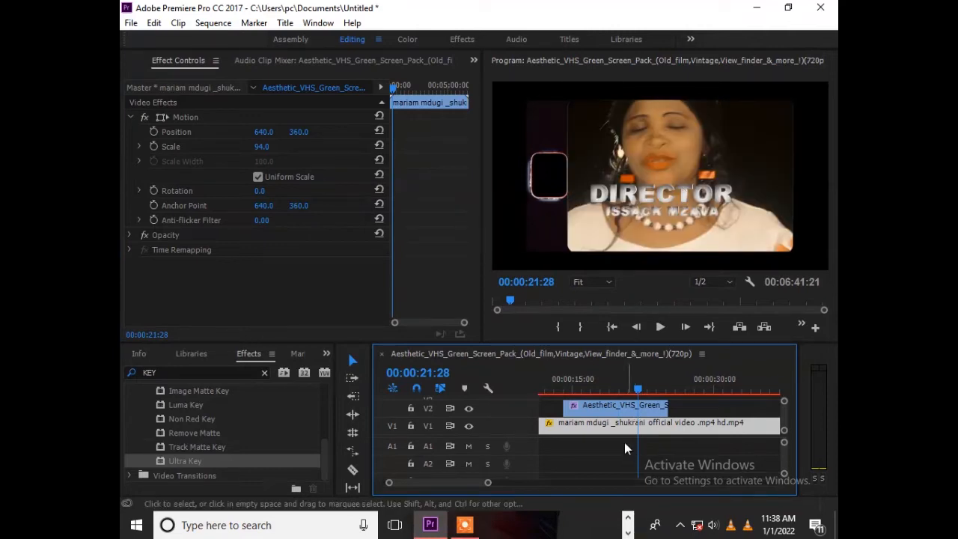
Step: Try enlarging the green-screen clip on V2 to a scale of 122, and reset its scale
left_click(608, 380)
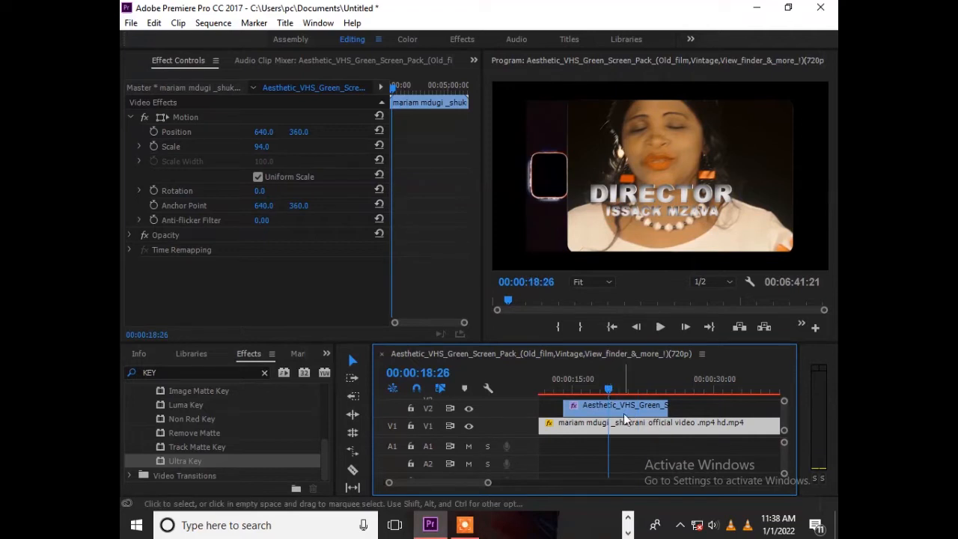
left_click(622, 410)
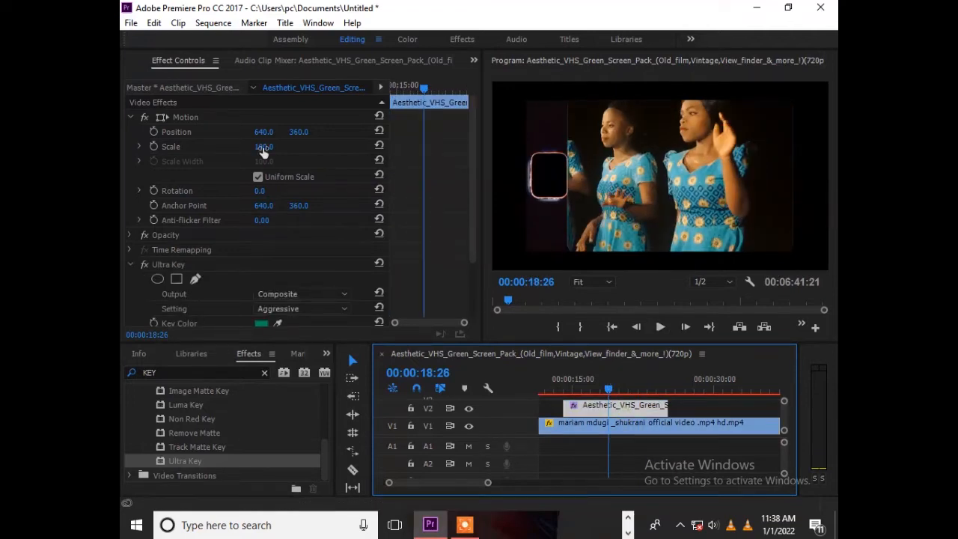
left_click_drag(264, 147, 279, 147)
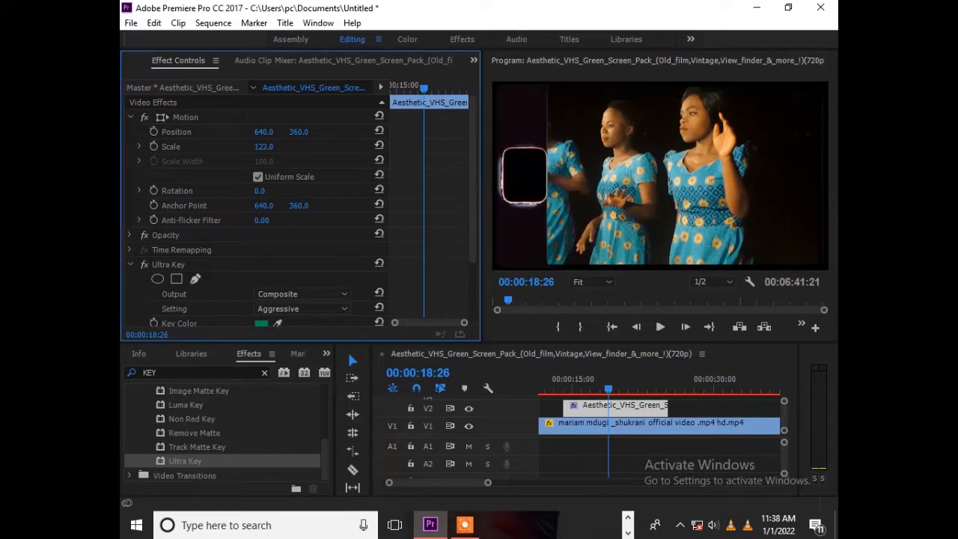
left_click(379, 146)
Step: Shift the music video clip on V1 still earlier and move the keyed overlay on V2 to start at about 00:01:13
left_click_drag(585, 430, 565, 425)
left_click_drag(490, 485, 589, 485)
left_click_drag(568, 406, 657, 413)
left_click(661, 381)
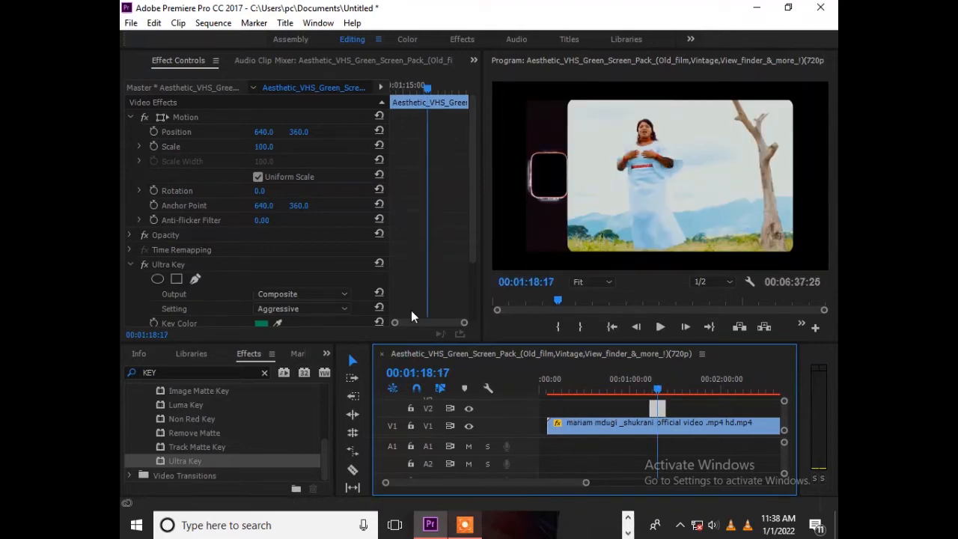
Step: Preview the keyed overlay over the music video at several points between about 00:01:15 and 00:01:21
left_click(661, 327)
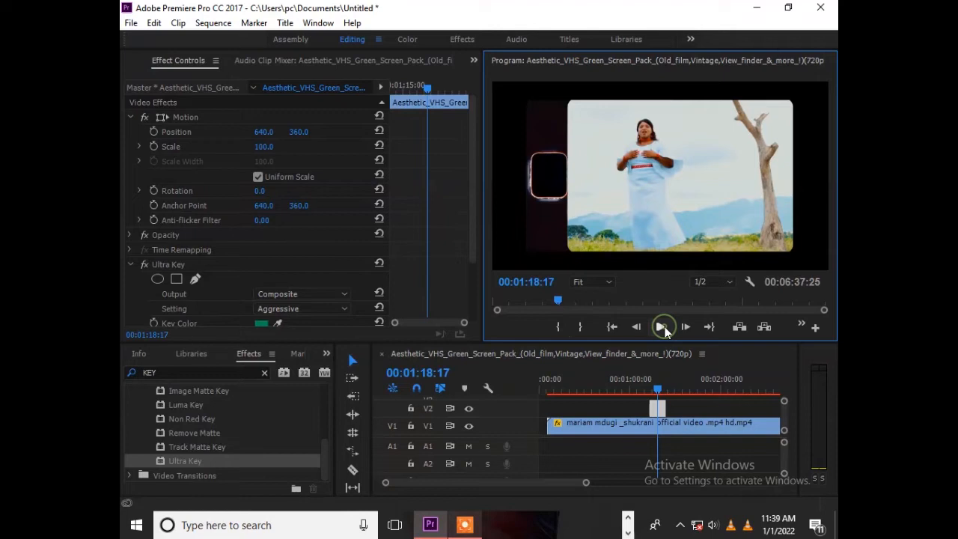
left_click_drag(586, 482, 597, 507)
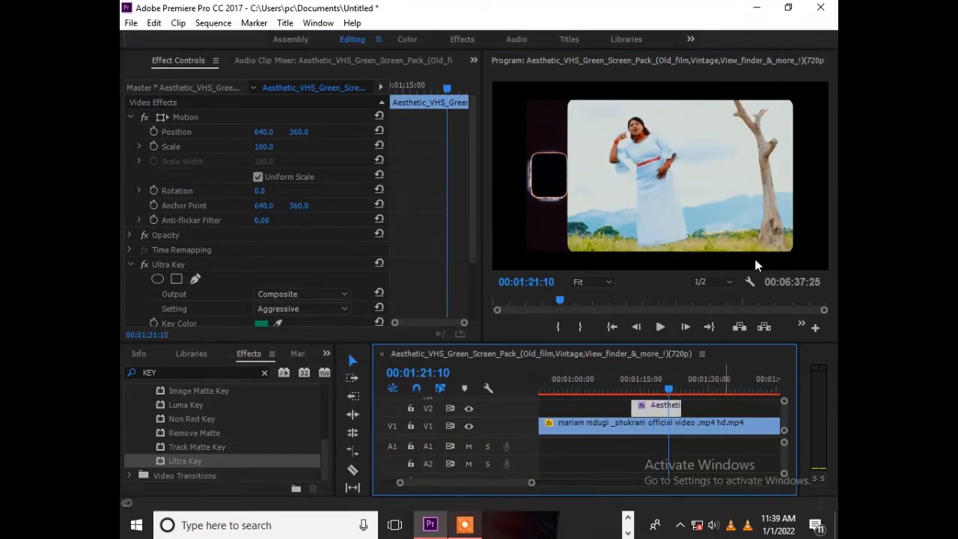
left_click(653, 431)
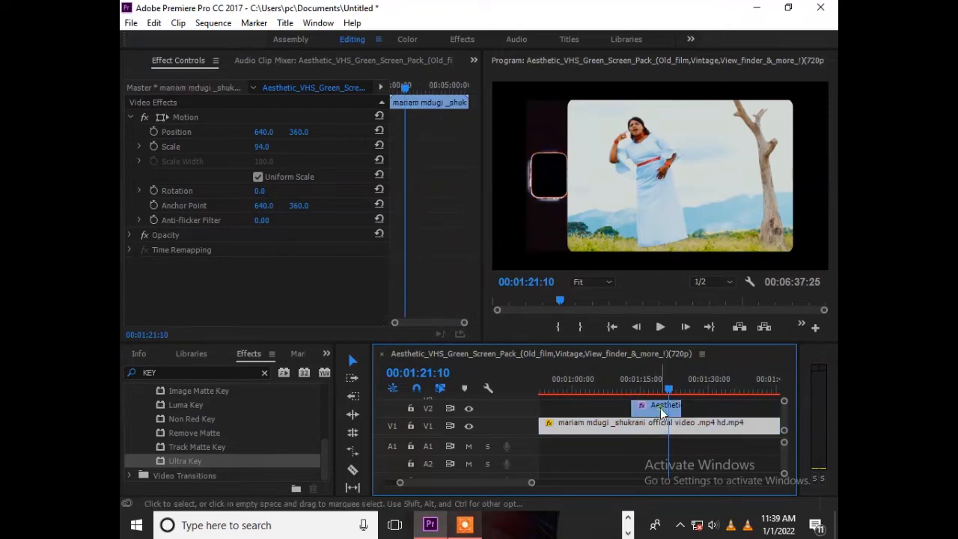
left_click(660, 410)
left_click(641, 383)
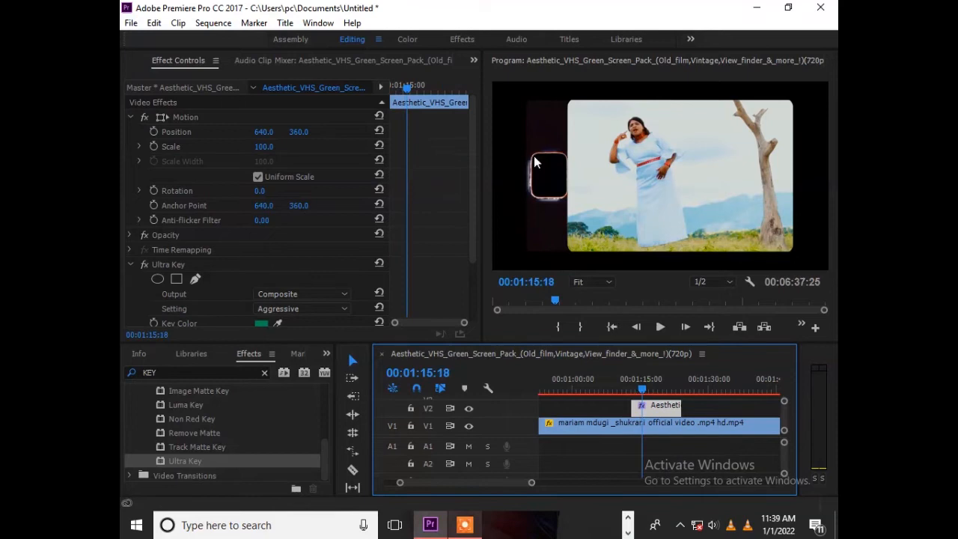
key("space")
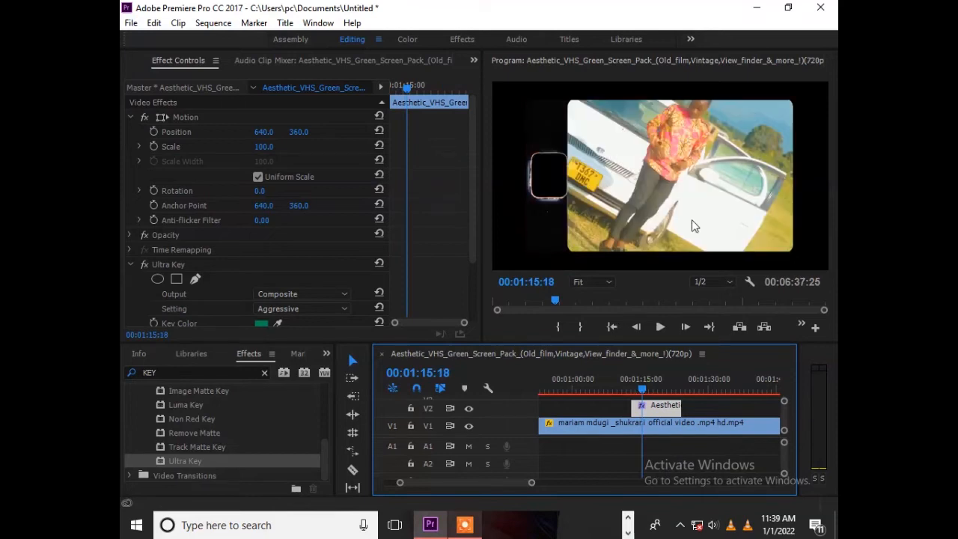
left_click(656, 169)
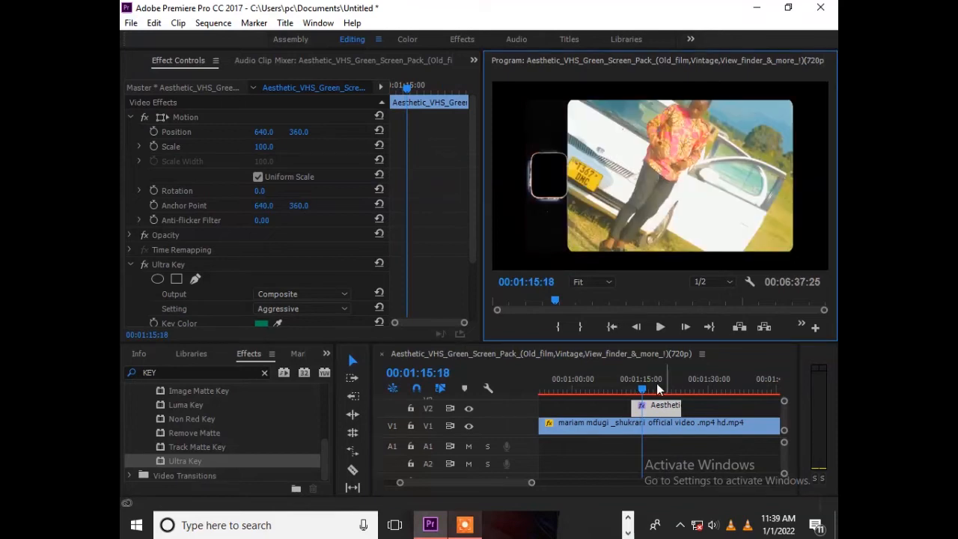
left_click(656, 383)
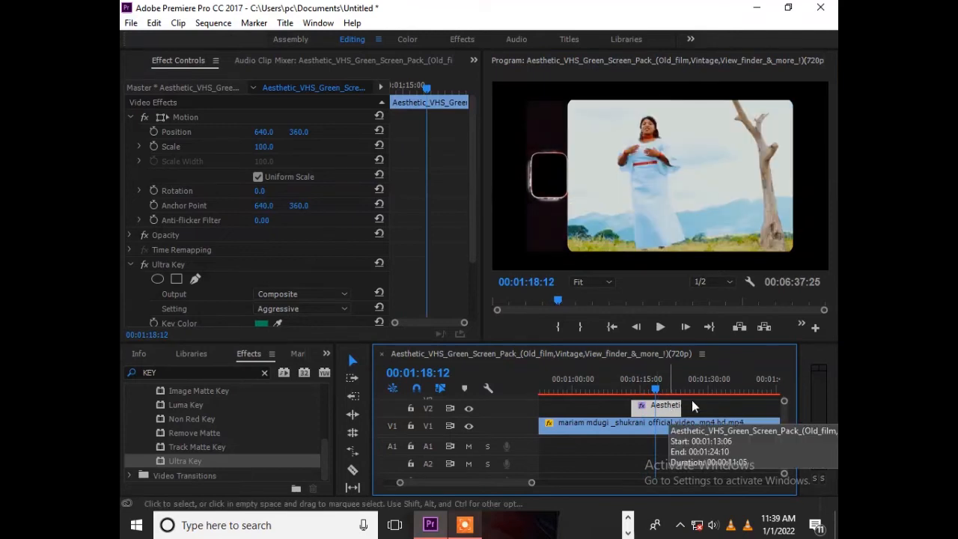
Step: Move the keyed overlay clip on V2 along the timeline to around 00:02:07 and place the playhead over it at 00:02:07:25
left_click_drag(680, 408, 750, 411)
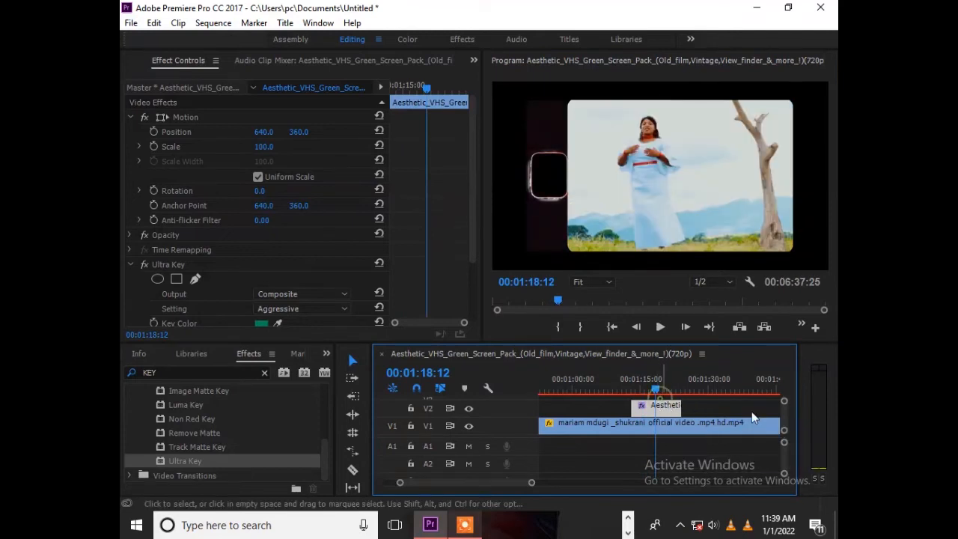
left_click_drag(663, 406, 746, 408)
left_click(732, 381)
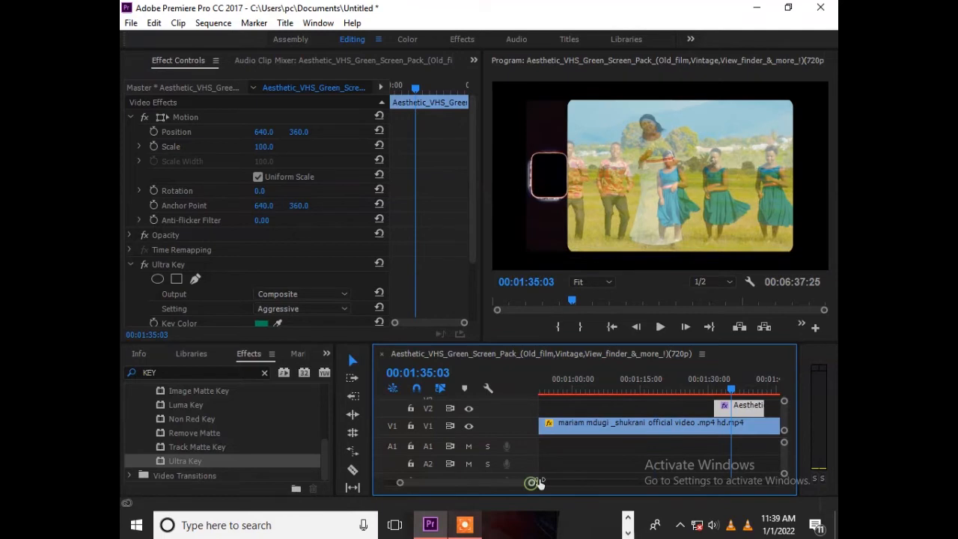
left_click_drag(533, 483, 559, 479)
left_click_drag(680, 407, 730, 411)
left_click(729, 385)
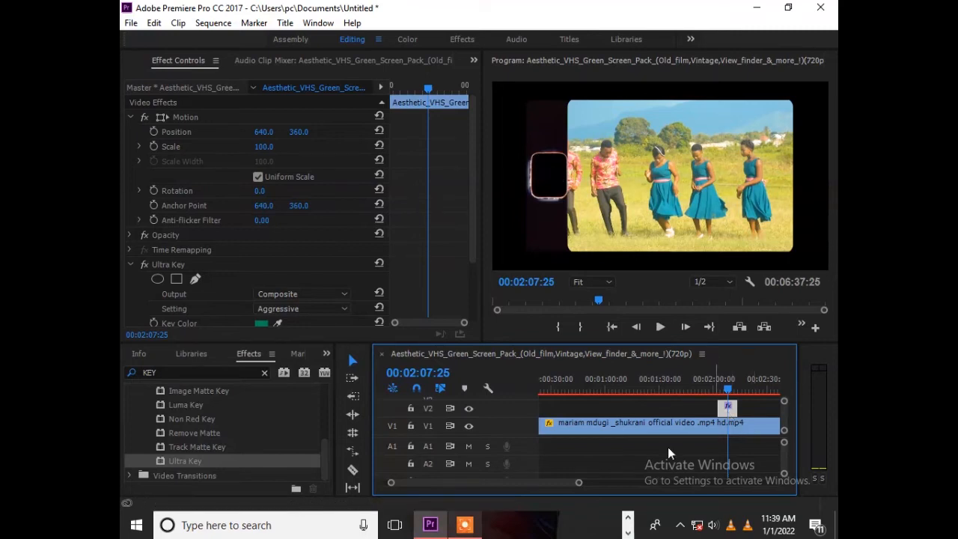
Step: Copy the keyed overlay clip on V2 at around 00:02:07
left_click_drag(577, 484, 573, 482)
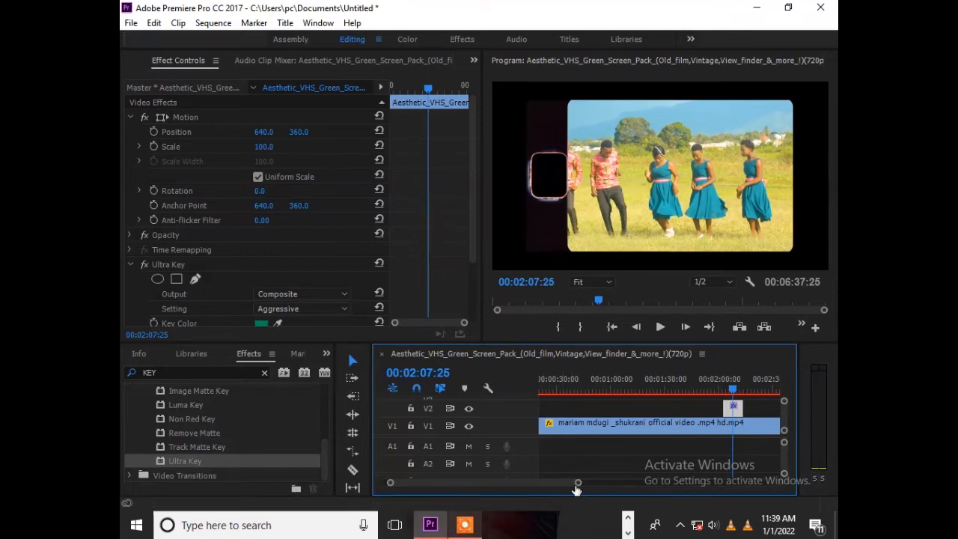
left_click_drag(577, 484, 701, 473)
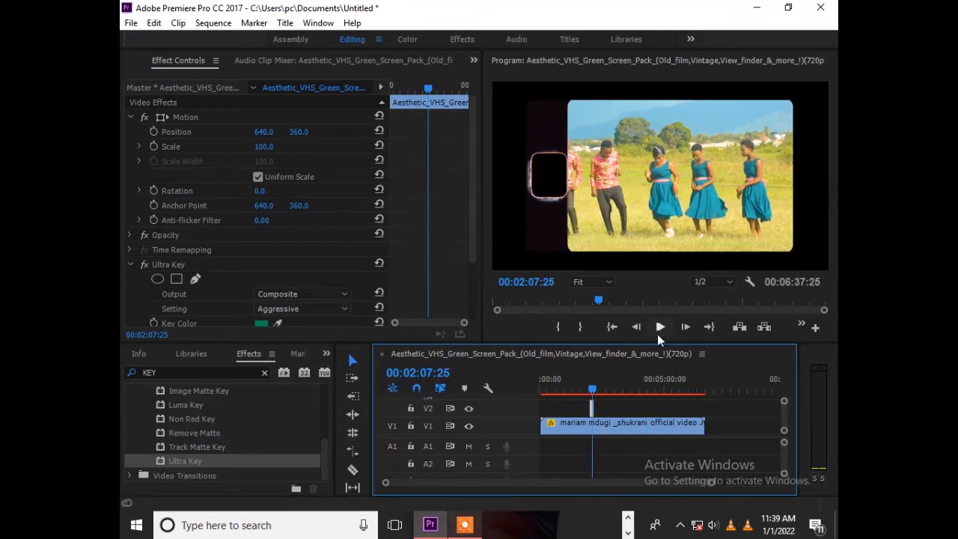
right_click(591, 420)
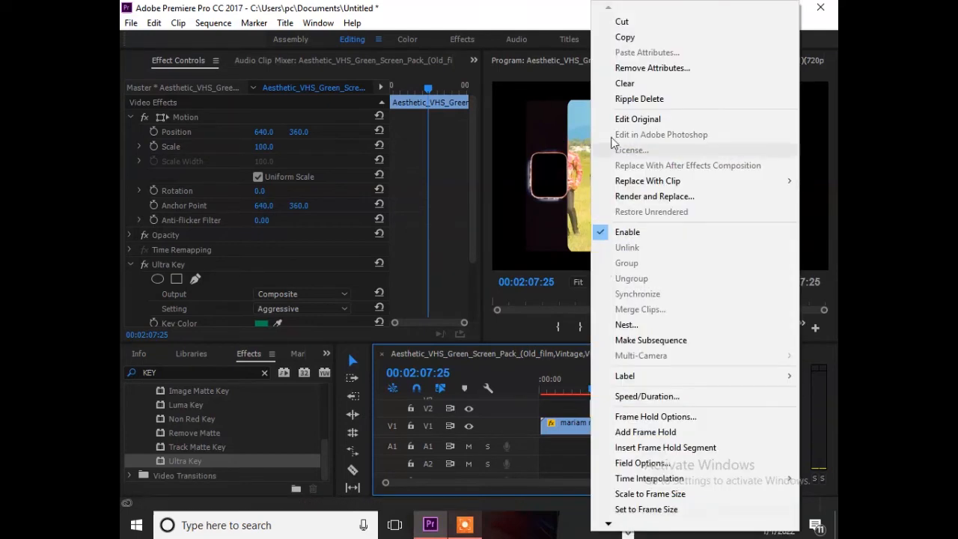
left_click(637, 32)
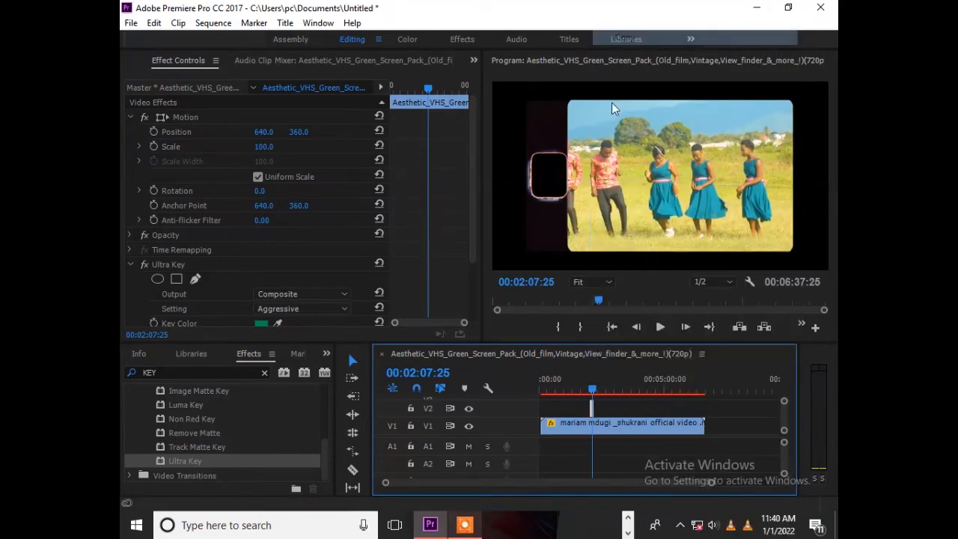
Step: Paste the copied overlay on V2 at 00:02:59:16 and place the playhead over it at 00:03:01:06
left_click(598, 386)
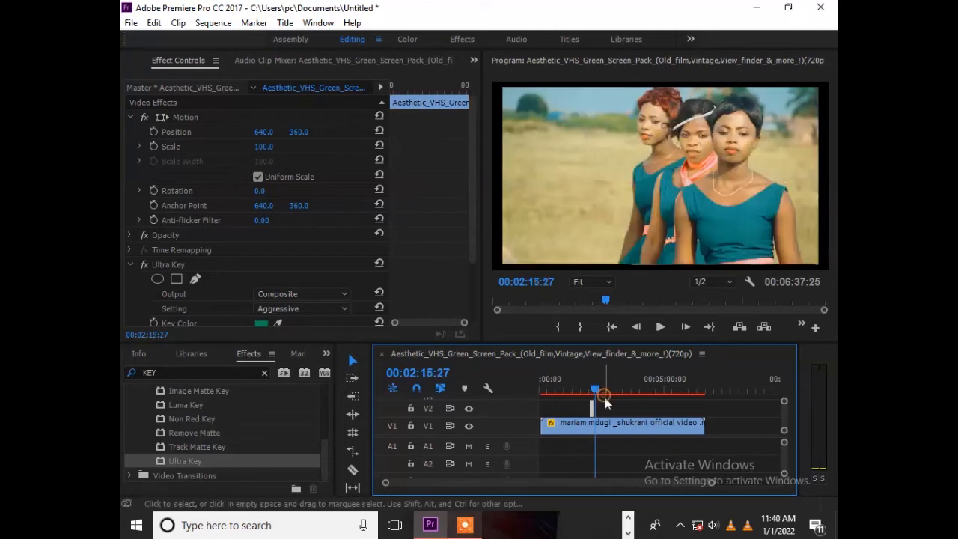
left_click(603, 405)
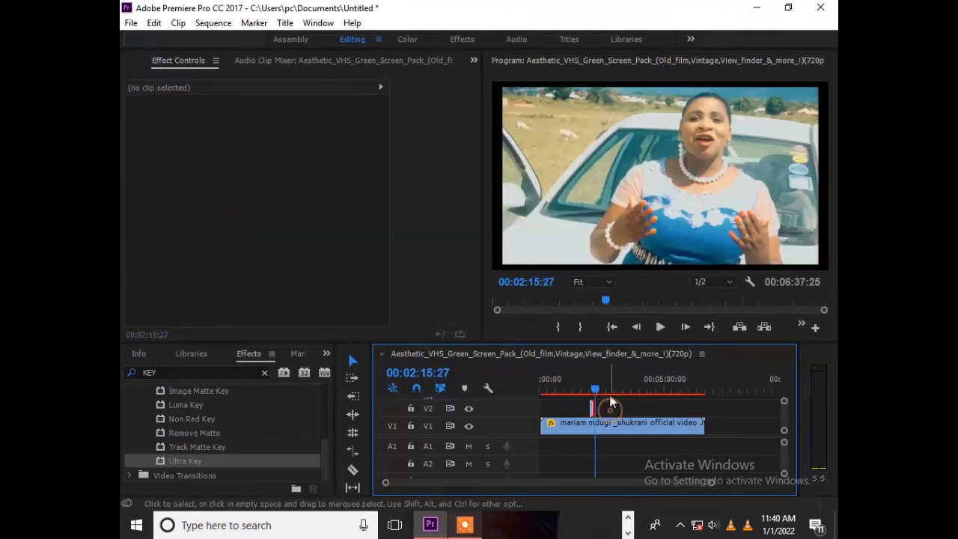
left_click(616, 388)
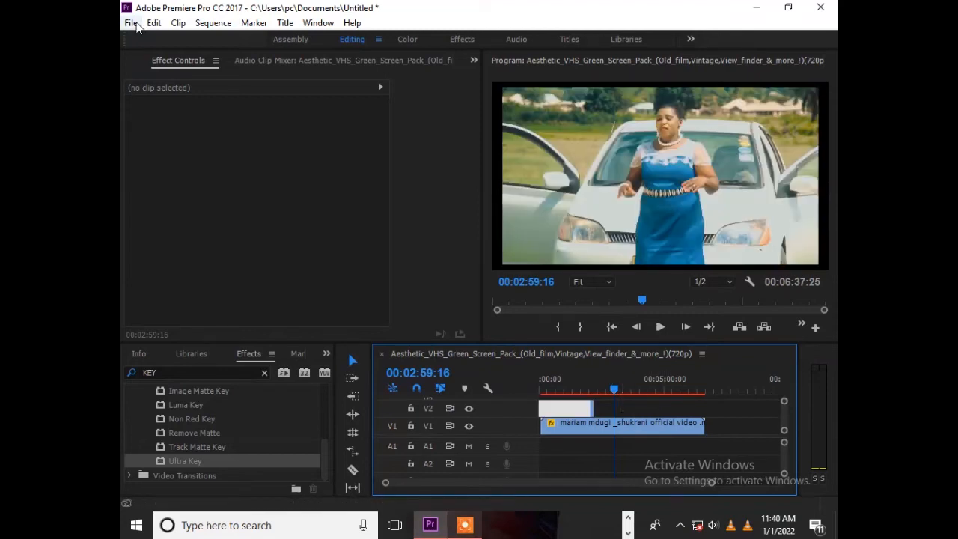
left_click(155, 23)
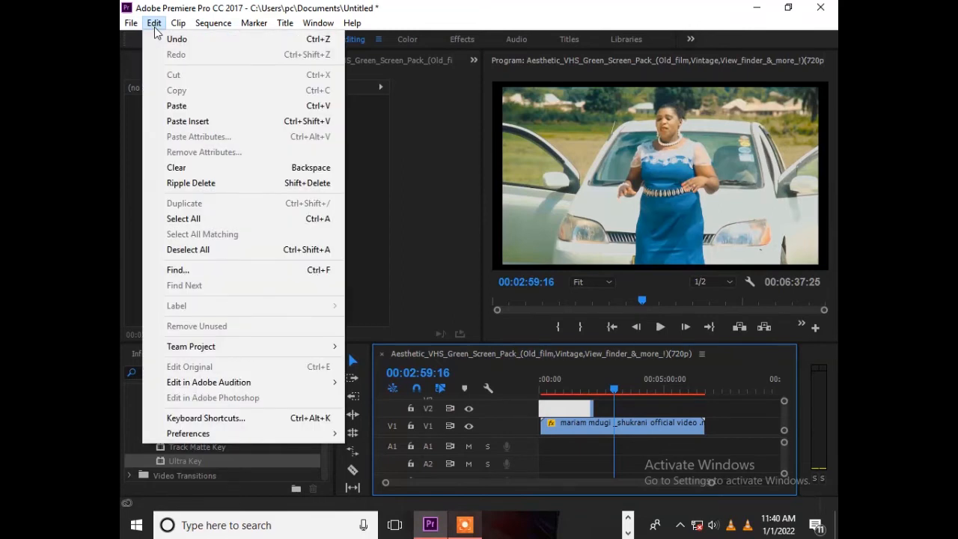
left_click(187, 108)
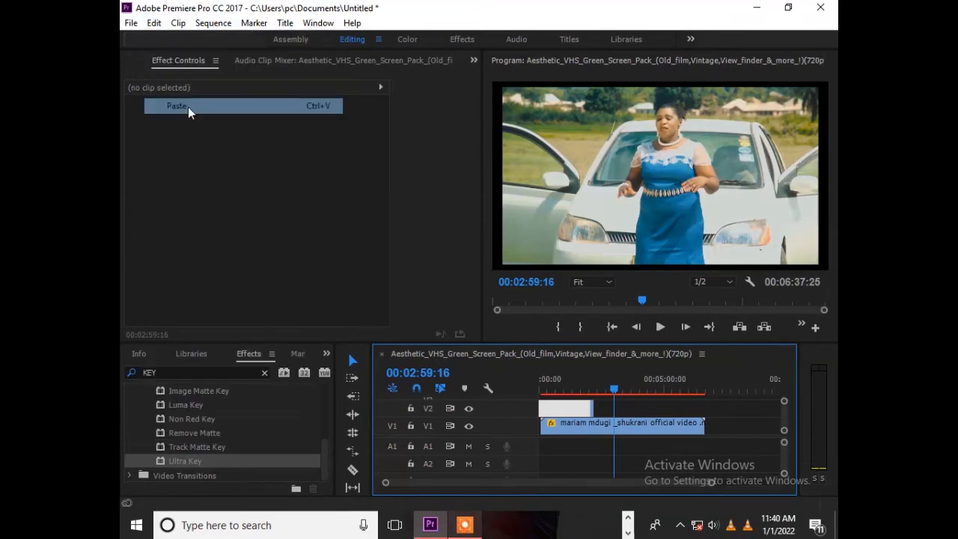
left_click_drag(612, 391, 617, 402)
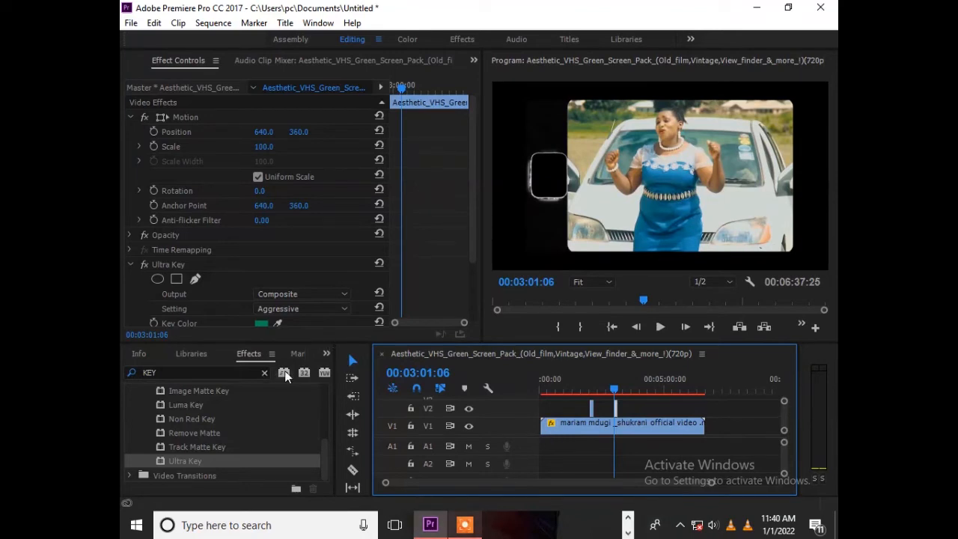
Step: Find the Aesthetic VHS green-screen pack clip among the project media and open it for source viewing
left_click(326, 353)
key("Escape")
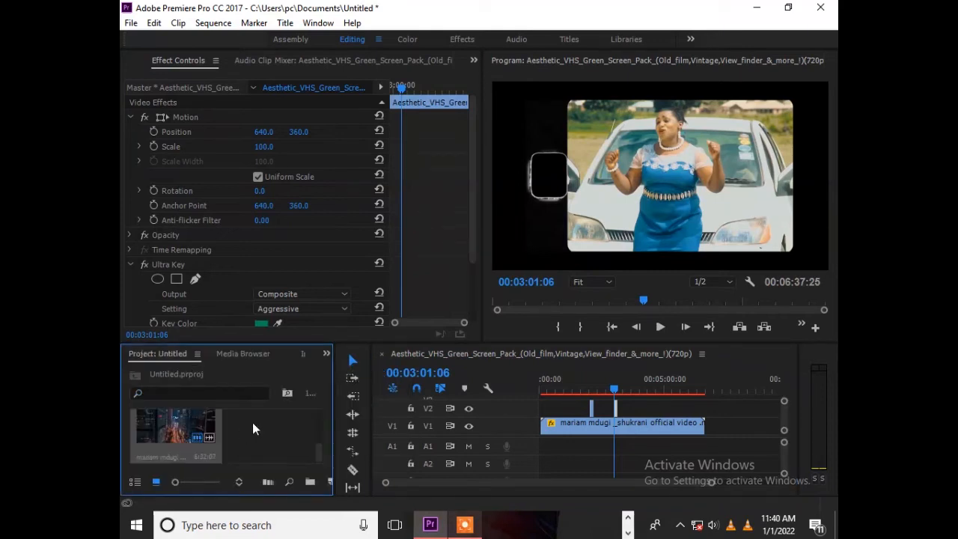
scroll(252, 422, "up", 2)
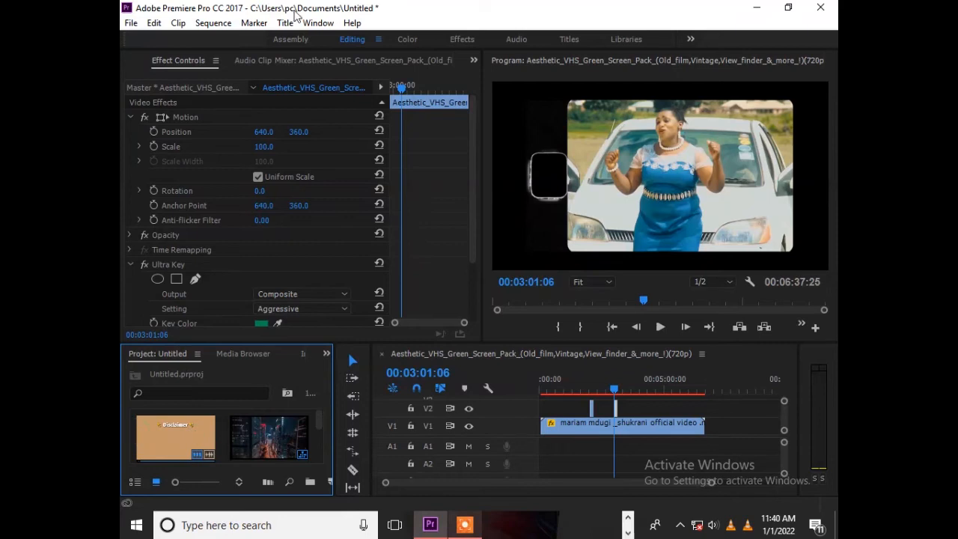
left_click(162, 436)
double_click(162, 436)
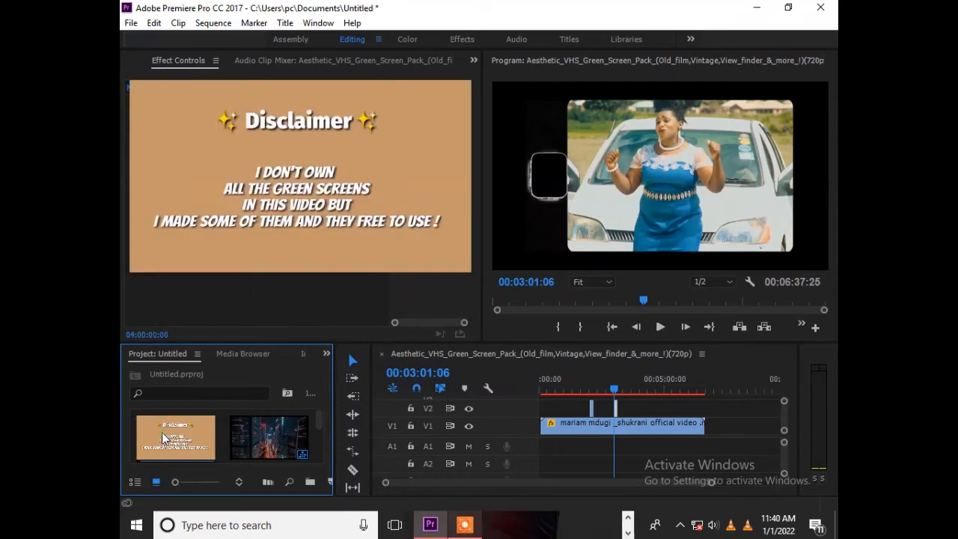
Step: Mark the film-scratch section of the green-screen pack source with an in point at 00:03:49:21 and an out point at 00:04:03:05
left_click_drag(210, 303, 155, 309)
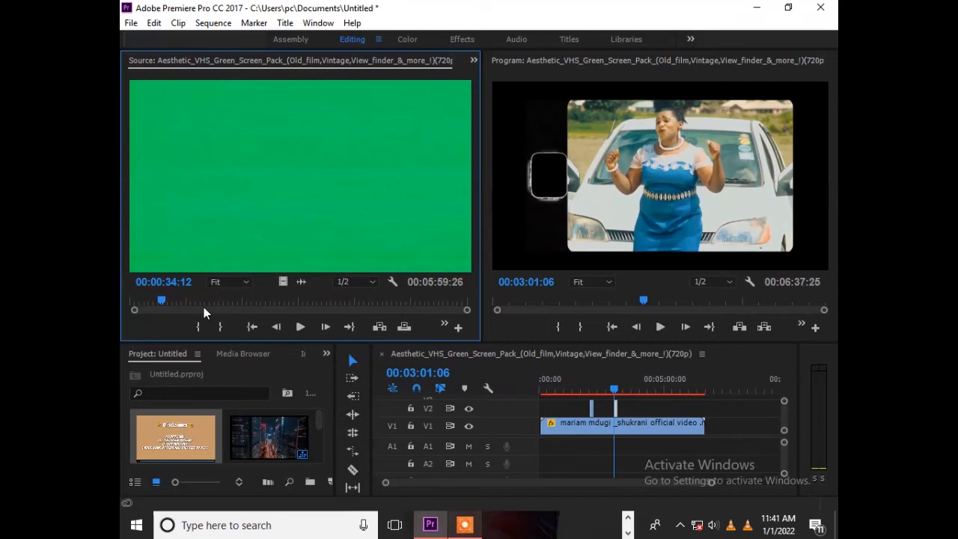
left_click_drag(179, 298, 345, 303)
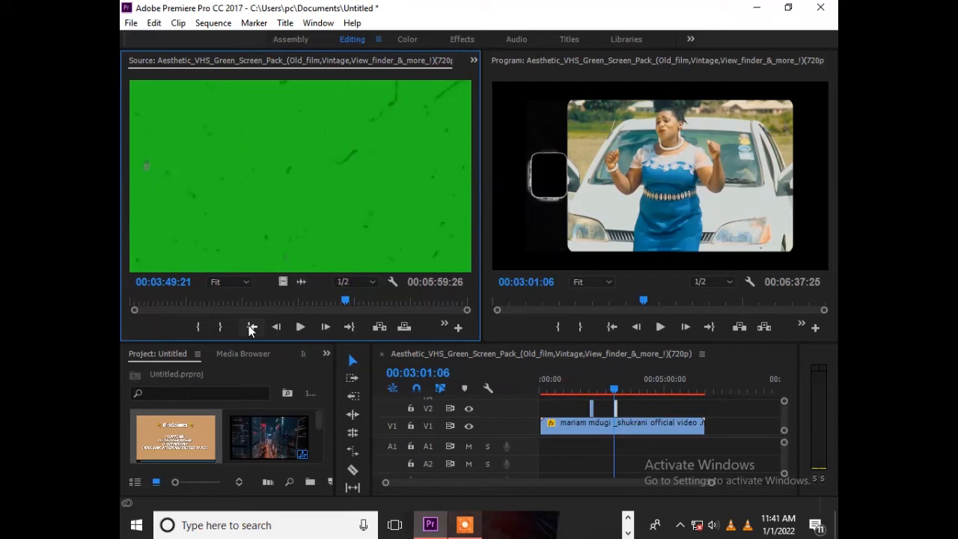
left_click(201, 328)
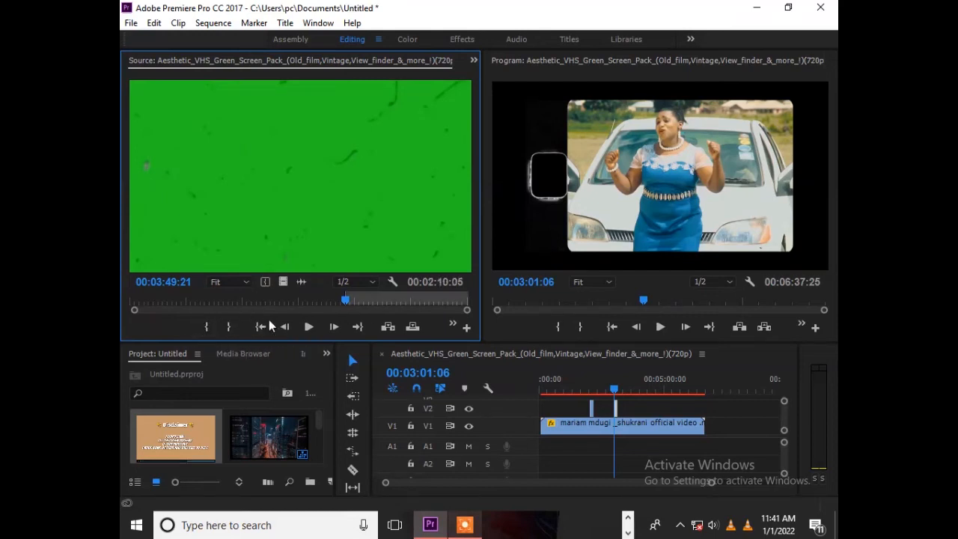
left_click(350, 303)
left_click_drag(351, 303, 360, 303)
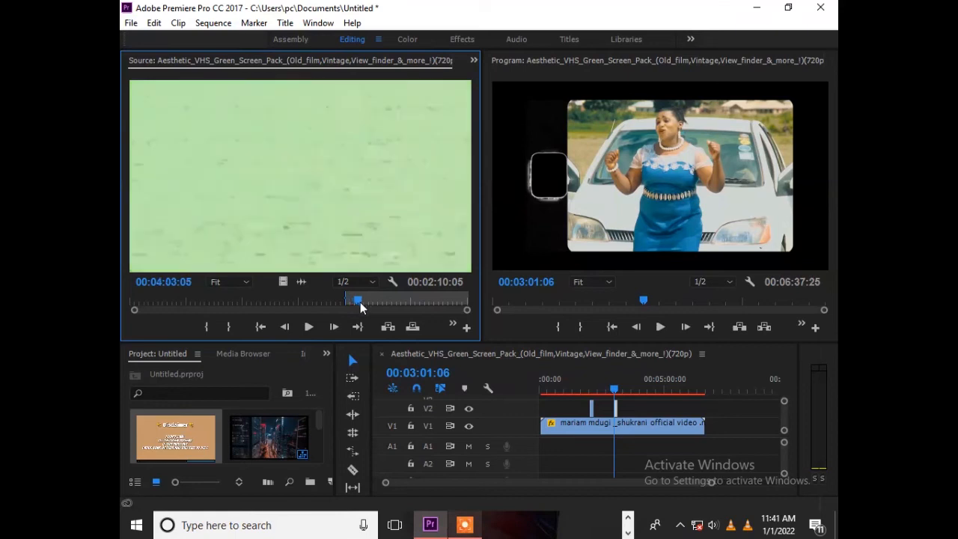
left_click(227, 327)
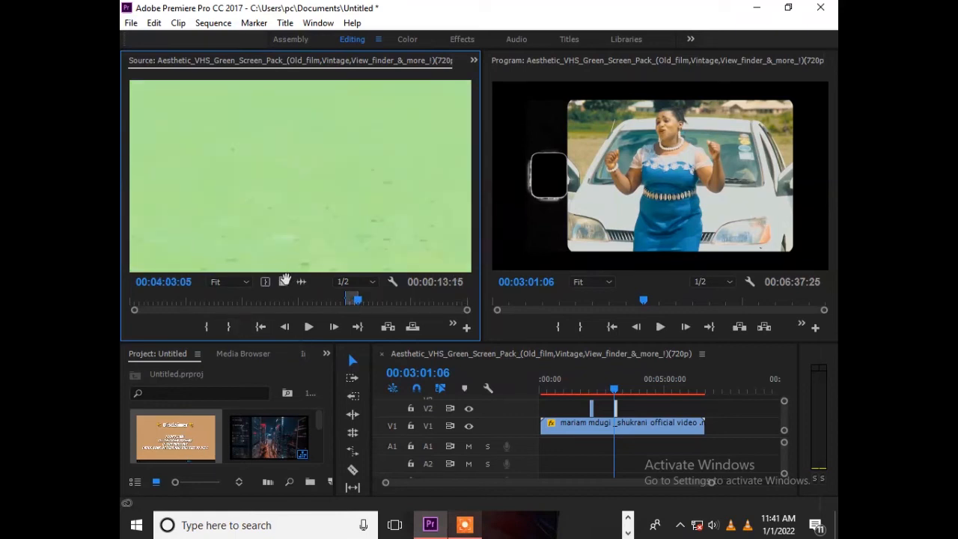
Step: Place only the video of the marked section on V3, above the pasted overlay at around 00:03:01:06
left_click_drag(283, 281, 613, 401)
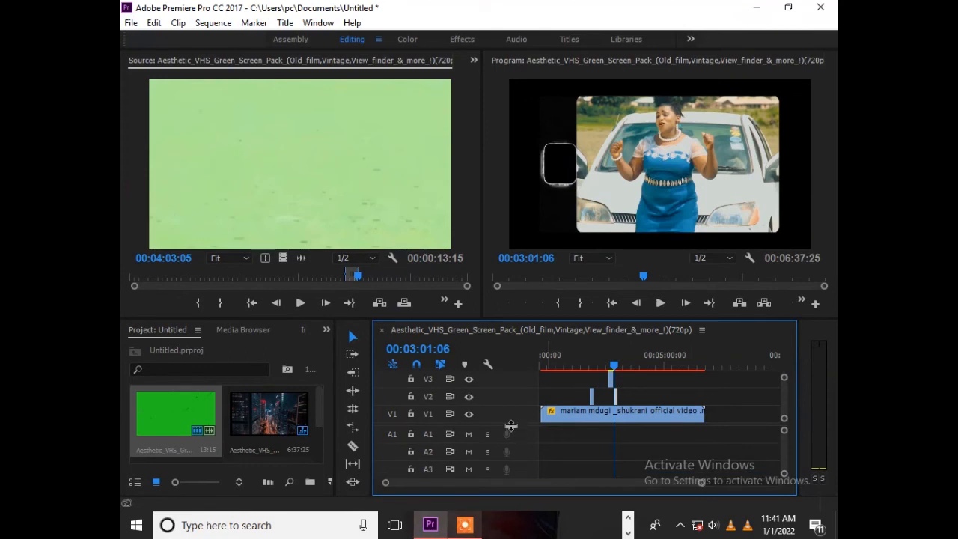
left_click_drag(510, 425, 519, 453)
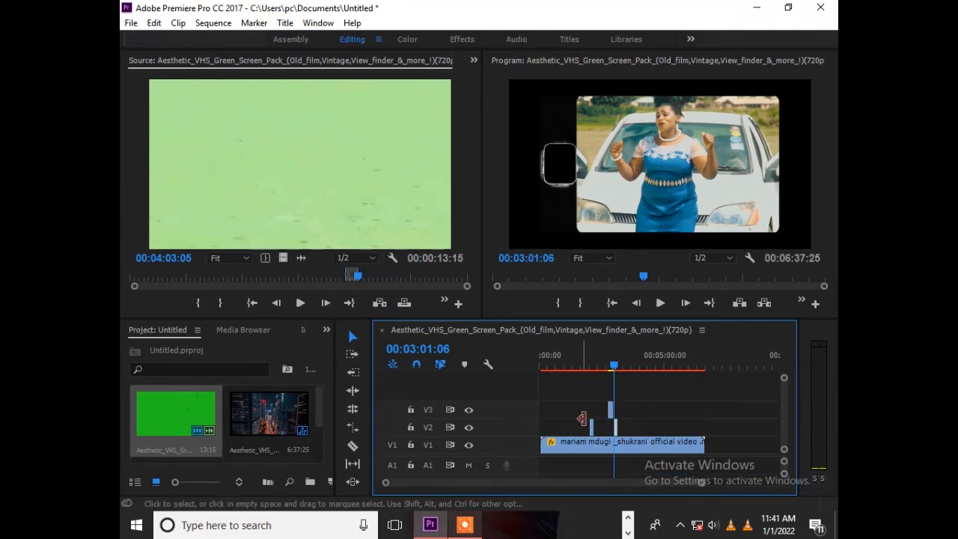
left_click_drag(700, 482, 619, 482)
left_click_drag(635, 413, 664, 409)
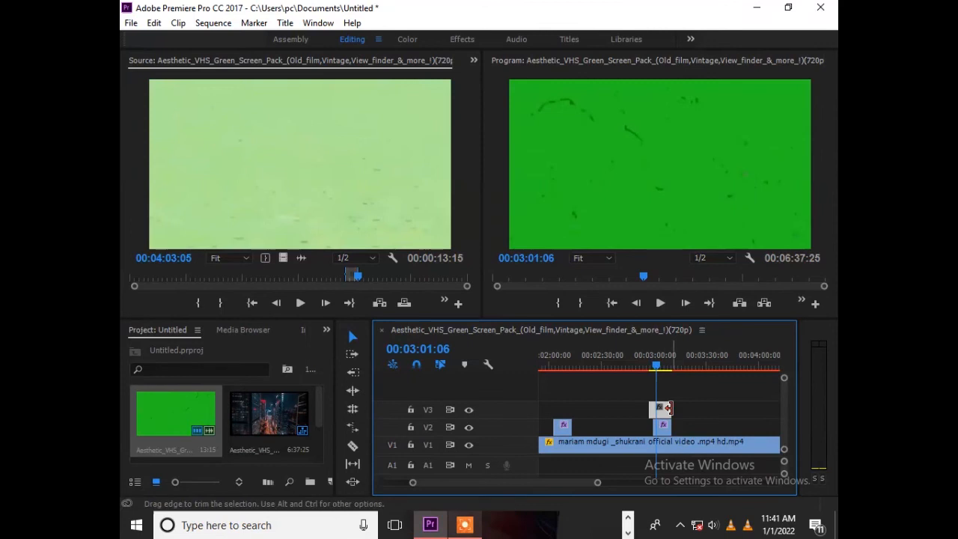
mouse_move(668, 408)
left_mouse_down()
mouse_move(656, 408)
mouse_move(668, 421)
left_mouse_up()
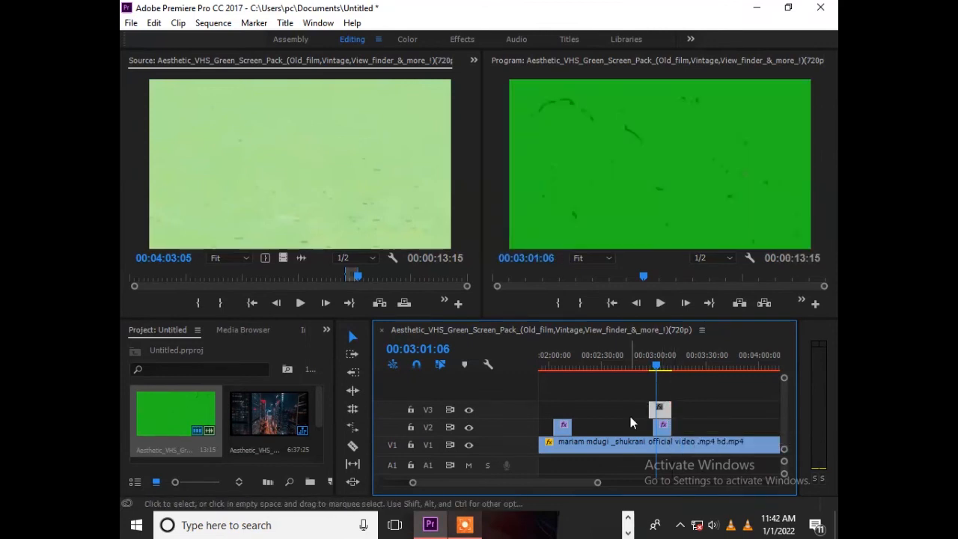
Step: Apply Ultra Key to the film-scratch clip on V3 and bring up the effect settings
left_click(328, 330)
left_click(351, 410)
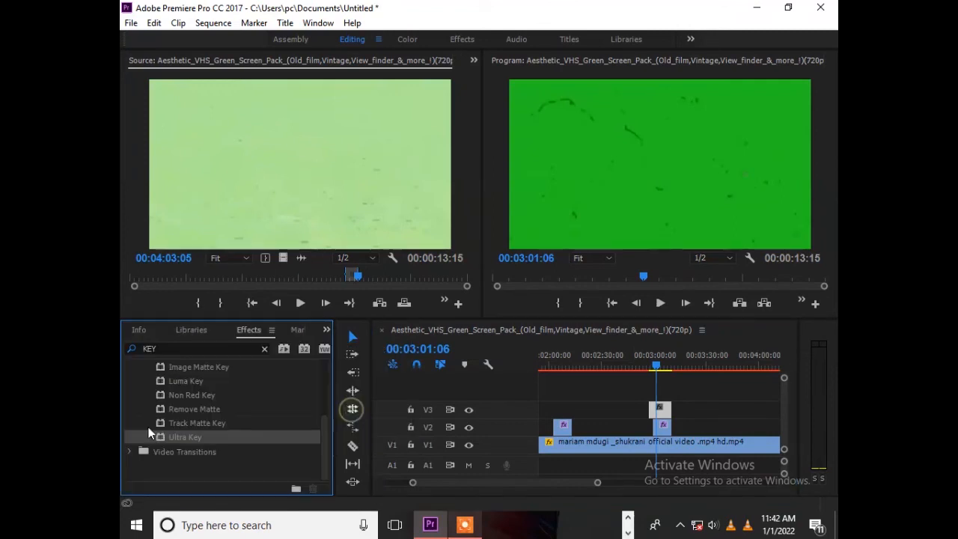
left_click_drag(159, 437, 661, 408)
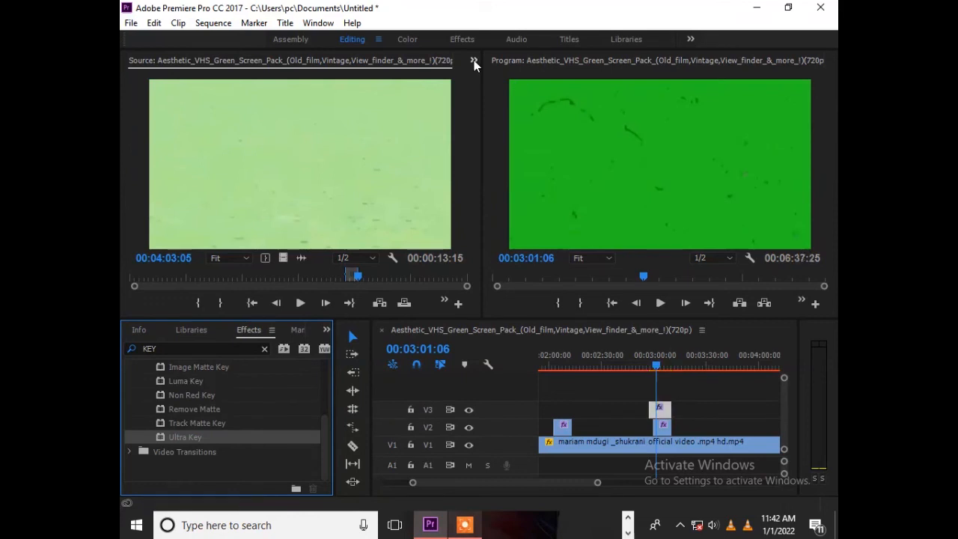
left_click(473, 60)
left_click(514, 85)
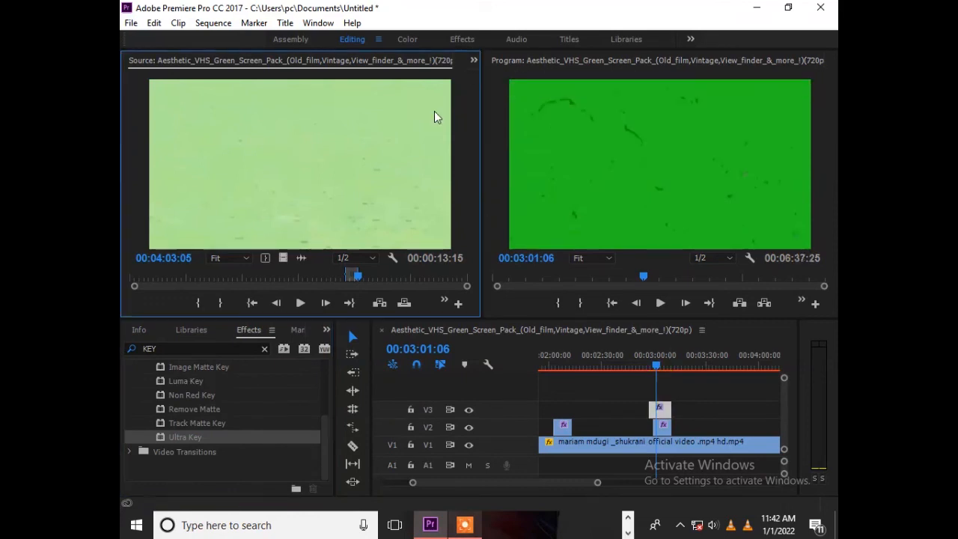
left_click(473, 59)
left_click(509, 94)
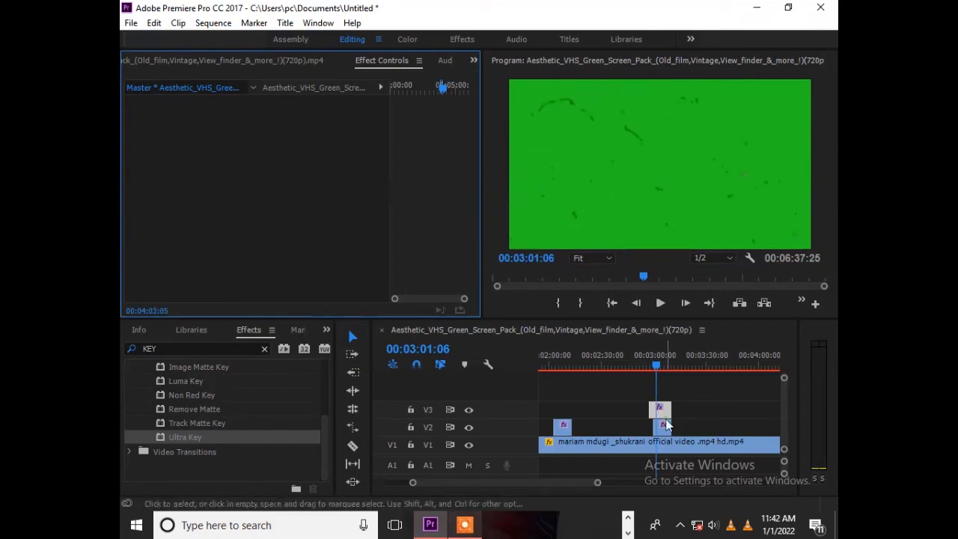
Step: Set the Ultra Key color of the pasted overlay on V2 by sampling the bright green in the program picture
left_click(661, 414)
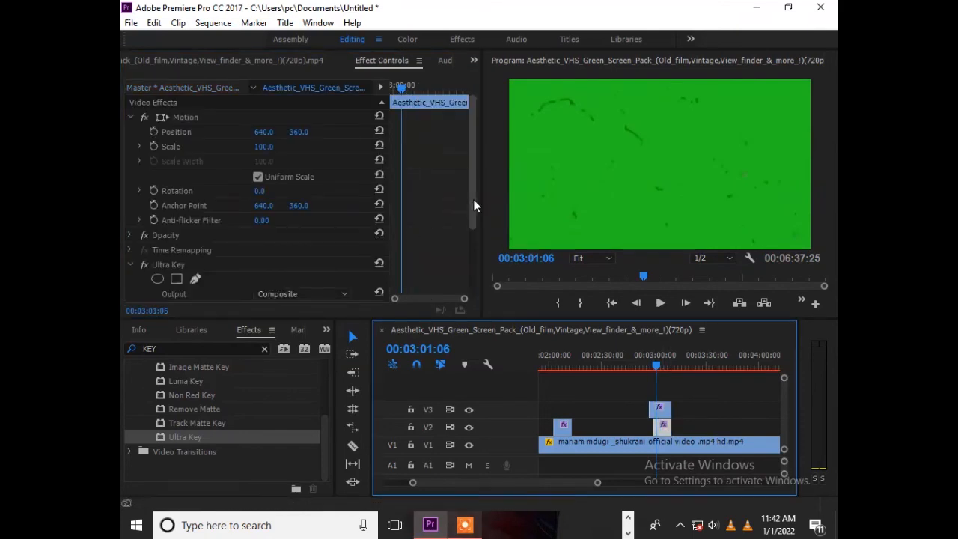
left_click_drag(472, 199, 467, 271)
left_click(278, 220)
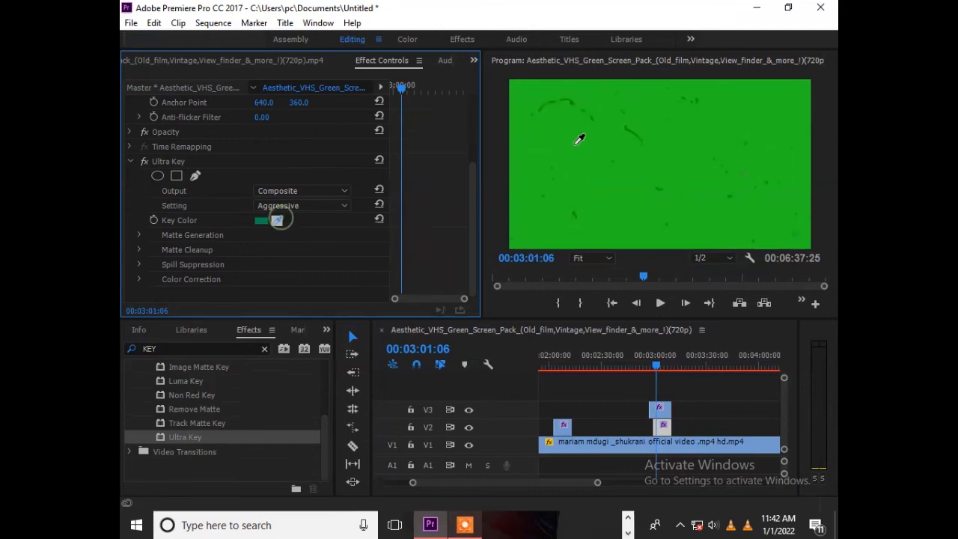
left_click(684, 138)
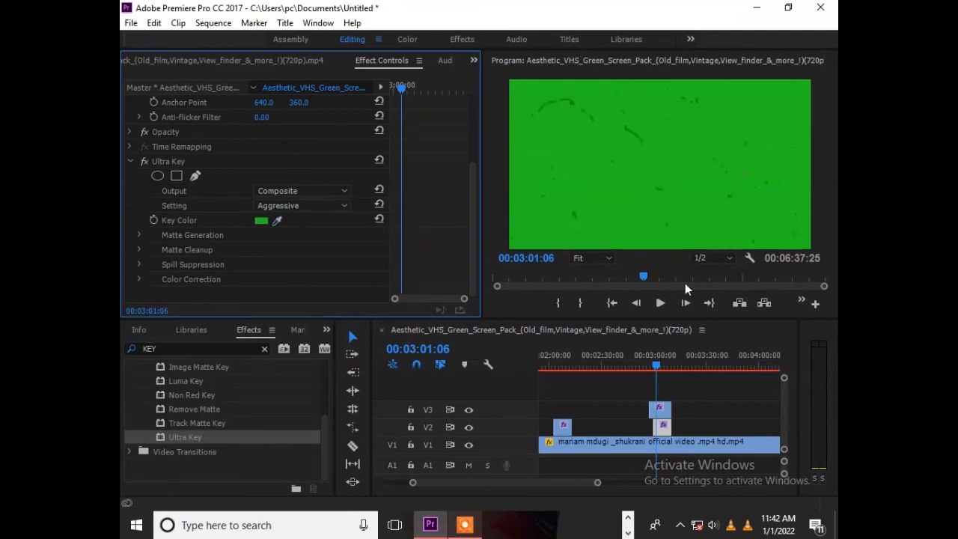
Step: Set the Ultra Key color of the film-scratch clip on V3 by sampling its green background
left_click(662, 425)
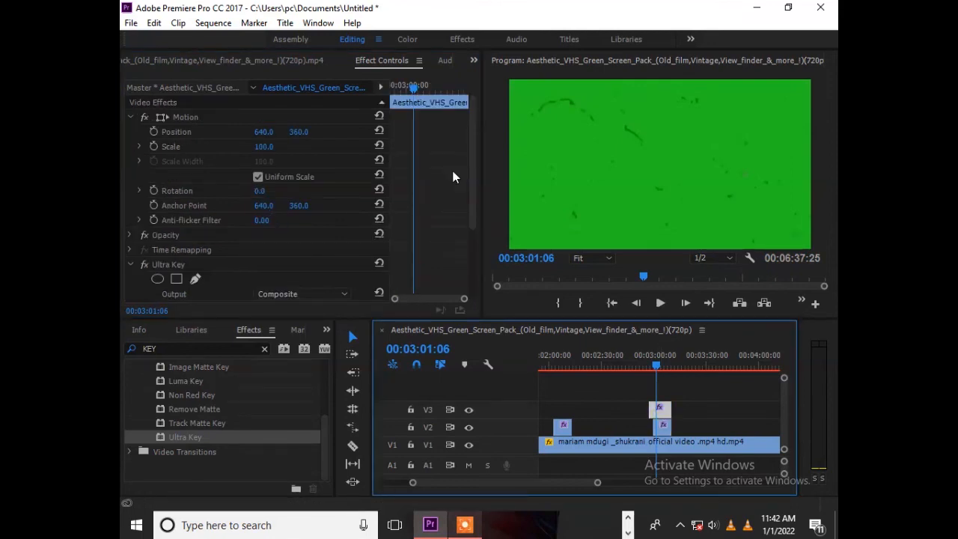
left_click_drag(471, 180, 307, 256)
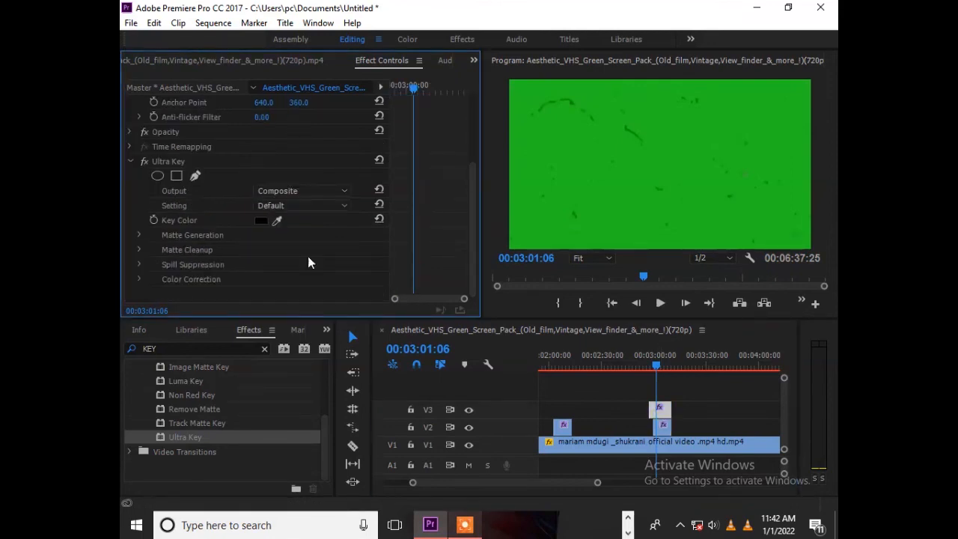
left_click(276, 218)
left_click(604, 167)
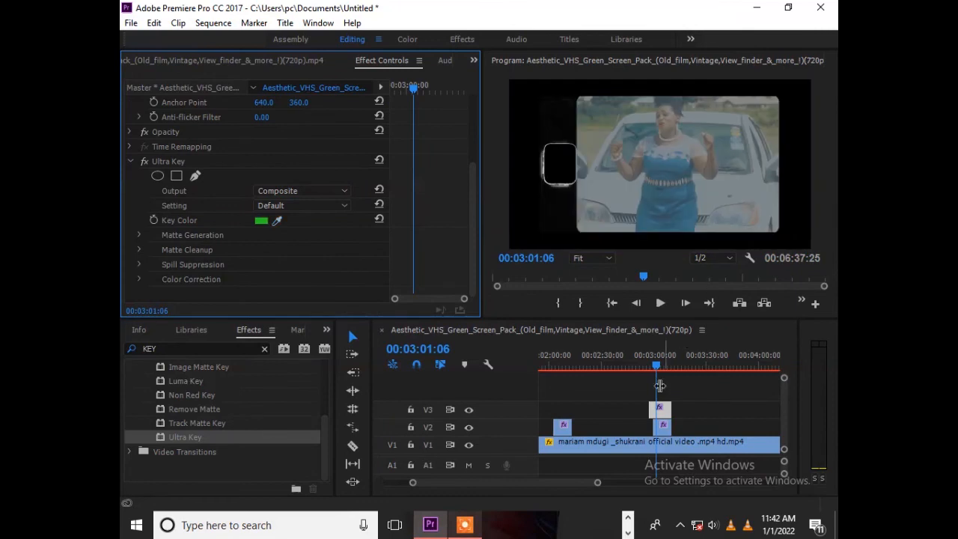
Step: Review the Ultra Key settings of the overlay on V2 and briefly preview the stacked overlays from 00:03:01:06
left_click(663, 427)
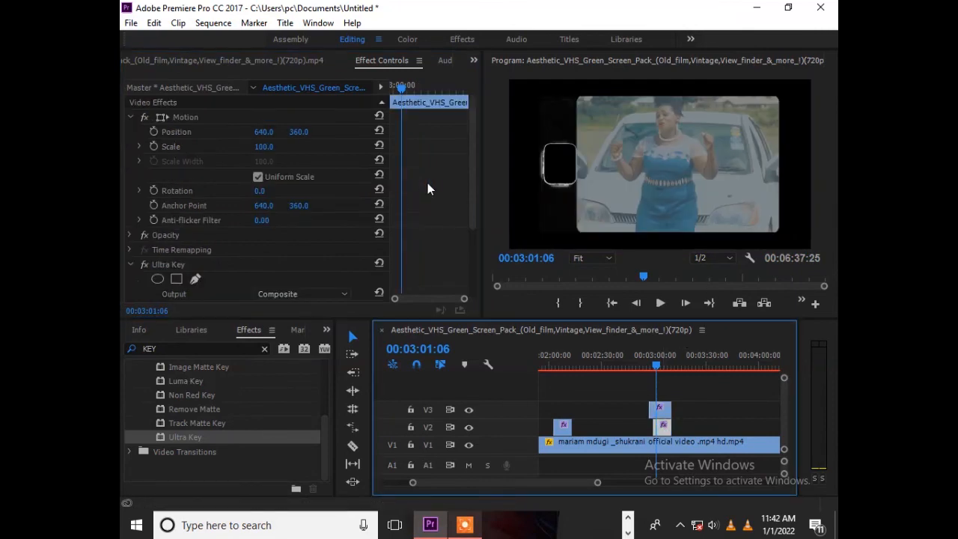
left_click(473, 199)
scroll(474, 207, "down", 3)
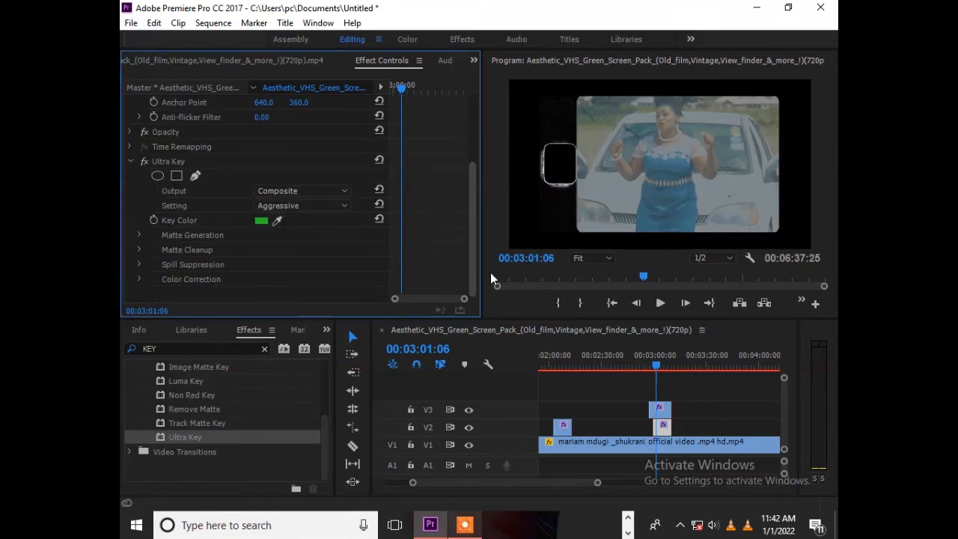
left_click(658, 306)
left_click(658, 306)
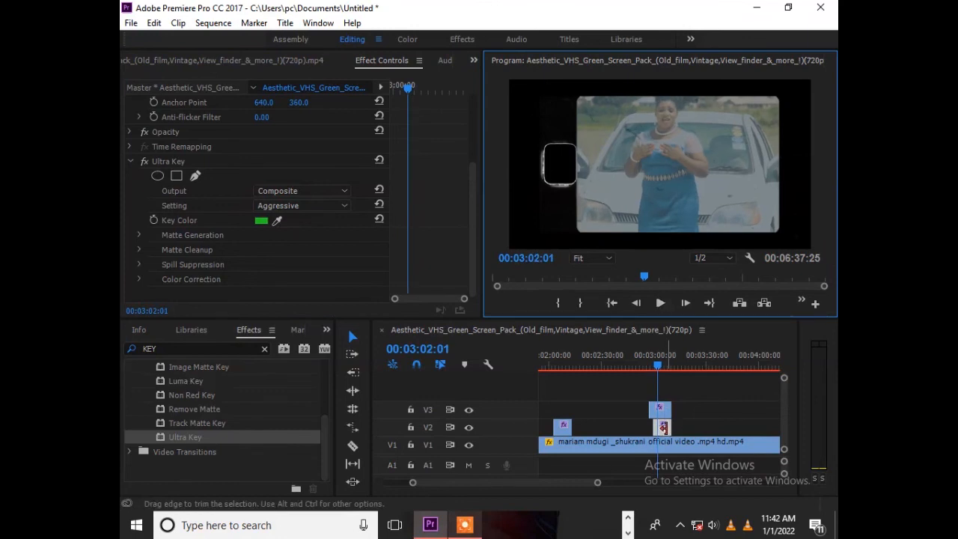
Step: Reset the Ultra Key color of the overlay on V2 and resample it from the dark green area in the program picture
left_click(380, 218)
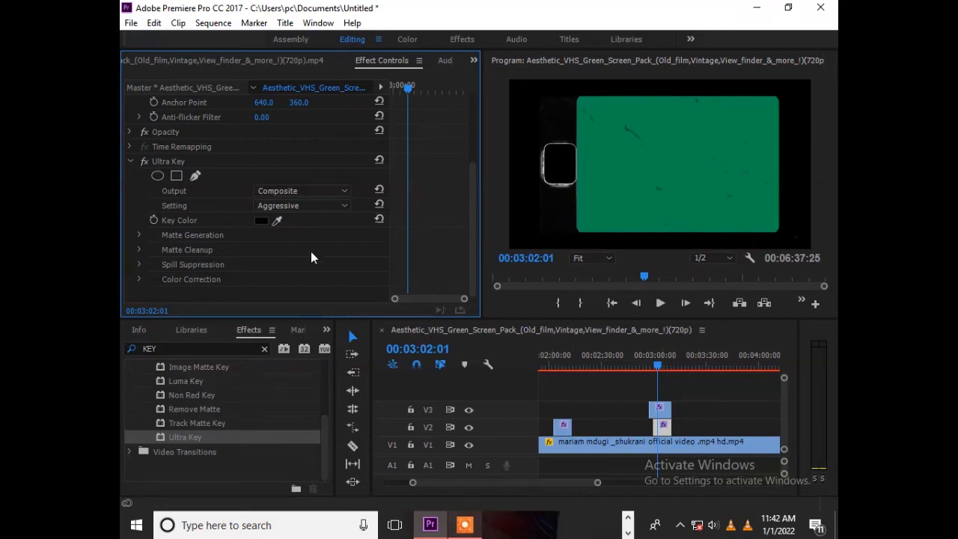
left_click(277, 220)
left_click(606, 159)
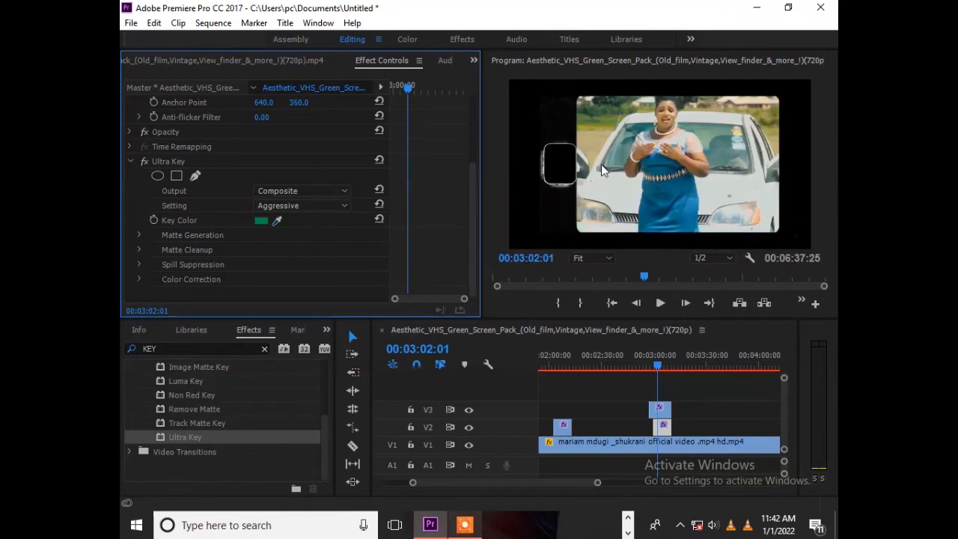
Step: Select the film-scratch clip on V3 and briefly preview the keyed overlays from 00:03:02:01
left_click(663, 426)
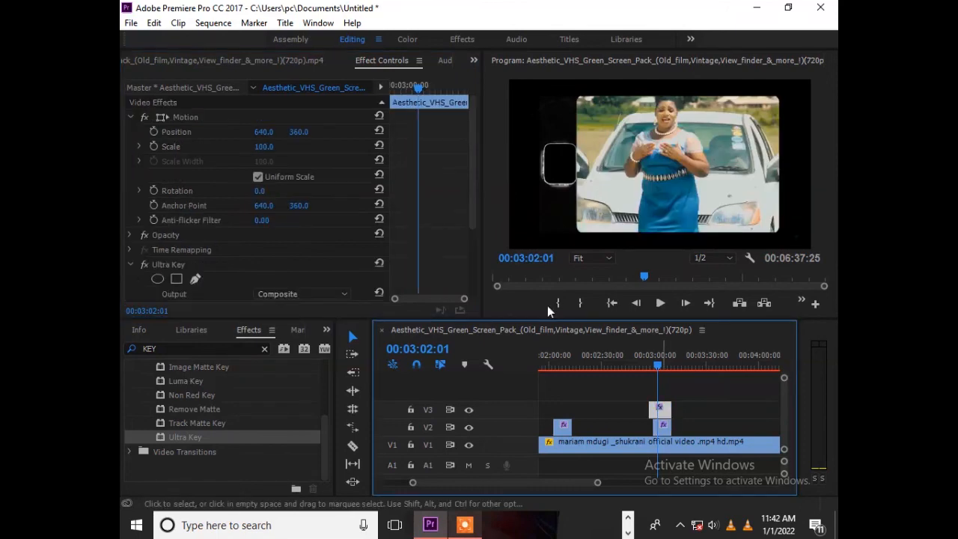
left_click(473, 209)
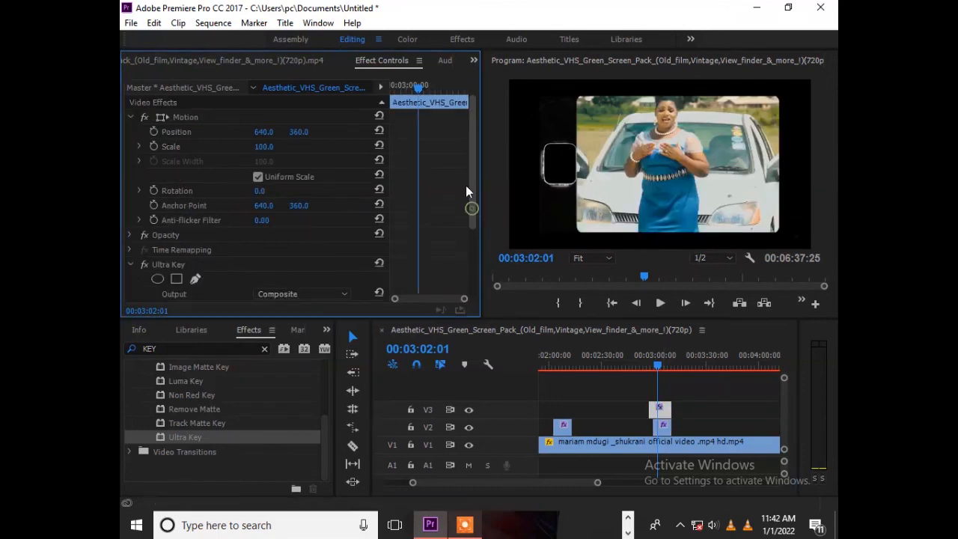
left_click(659, 303)
left_click(656, 303)
Step: Align the start of the film-scratch clip on V3 with the V2 overlay at 00:03:00:00 and set its scale to 45
left_click(655, 356)
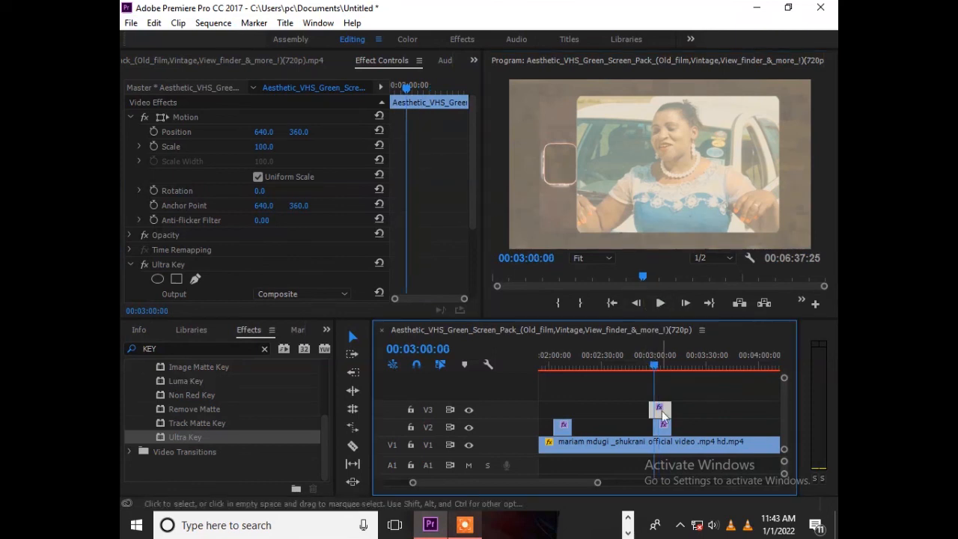
left_click_drag(681, 419, 666, 406)
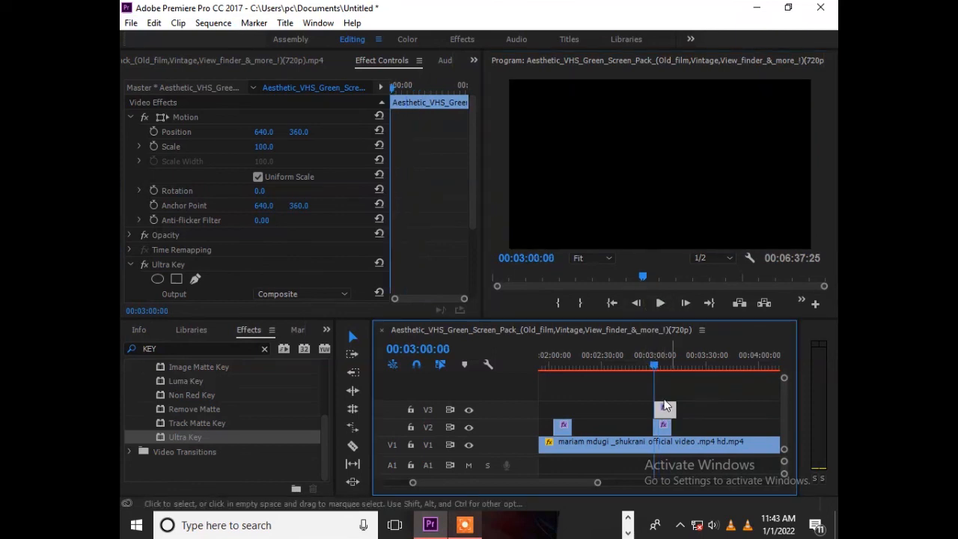
left_click_drag(599, 483, 578, 483)
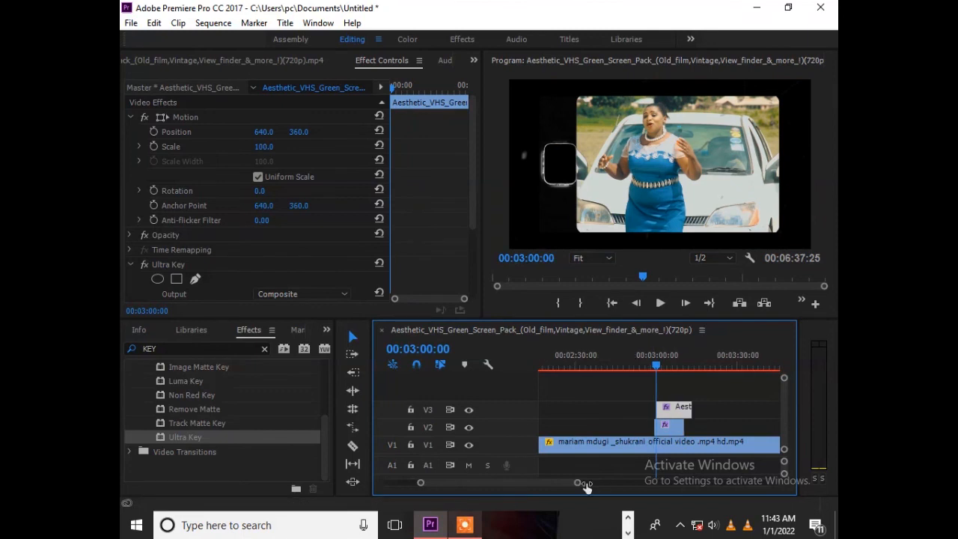
left_click_drag(671, 414, 671, 411)
left_click_drag(271, 148, 236, 148)
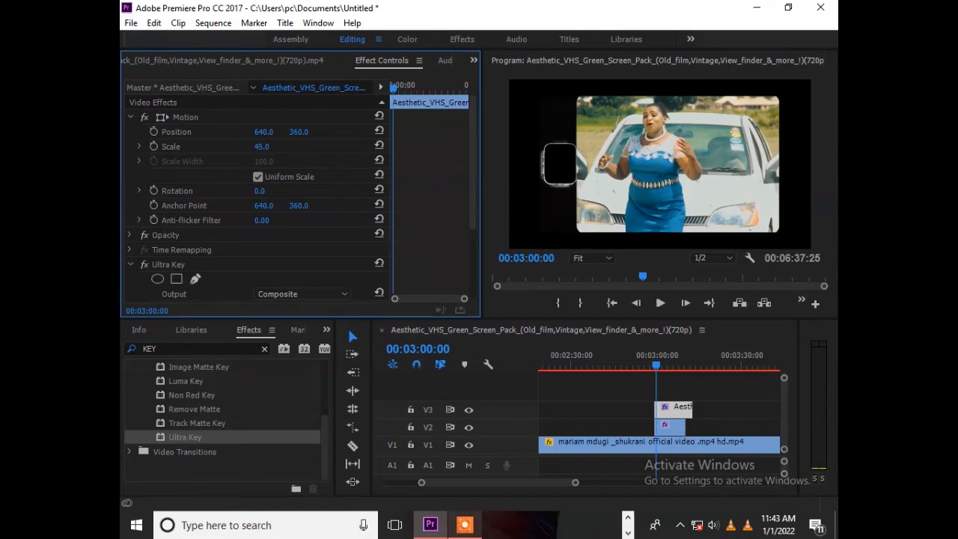